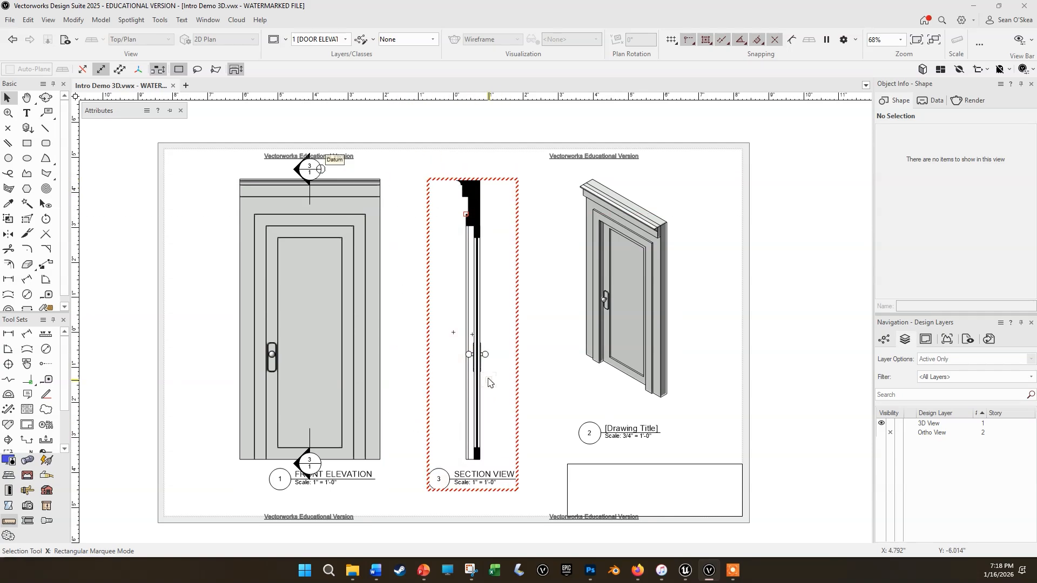
- Select the out-of-date section viewport and update all viewports on the sheet layers
click(474, 178)
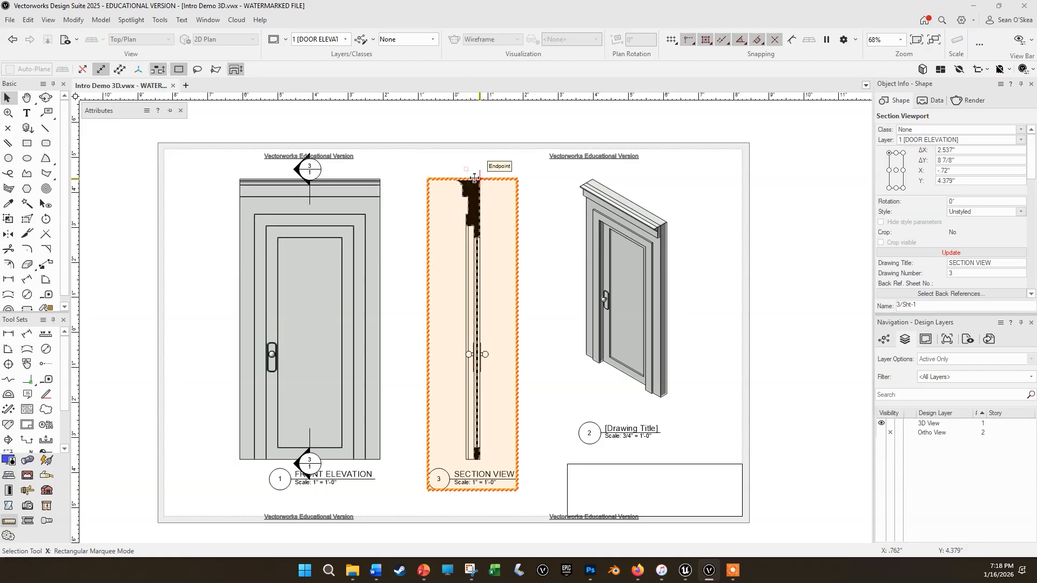
click(951, 255)
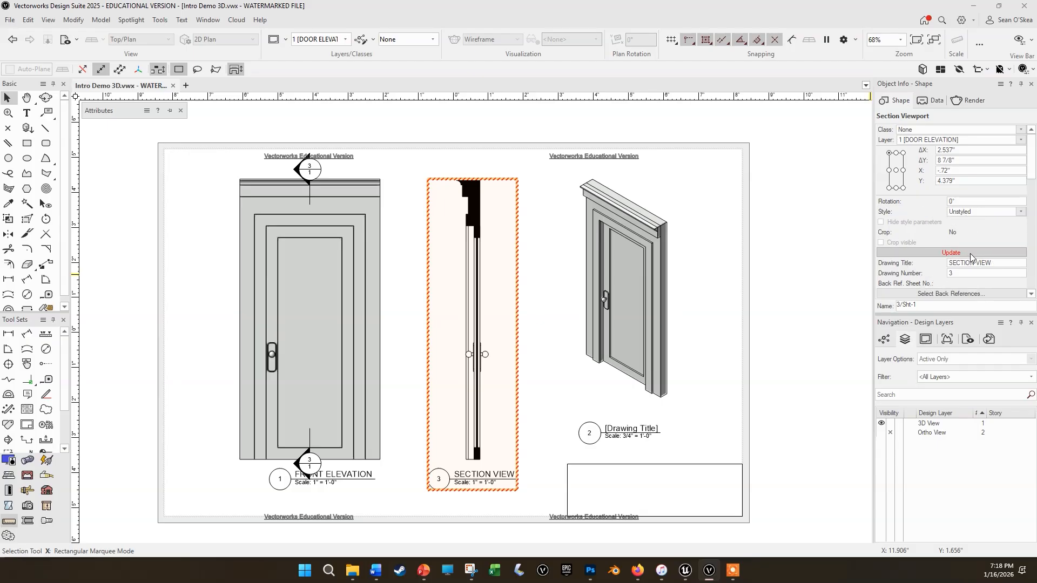
right_click(482, 275)
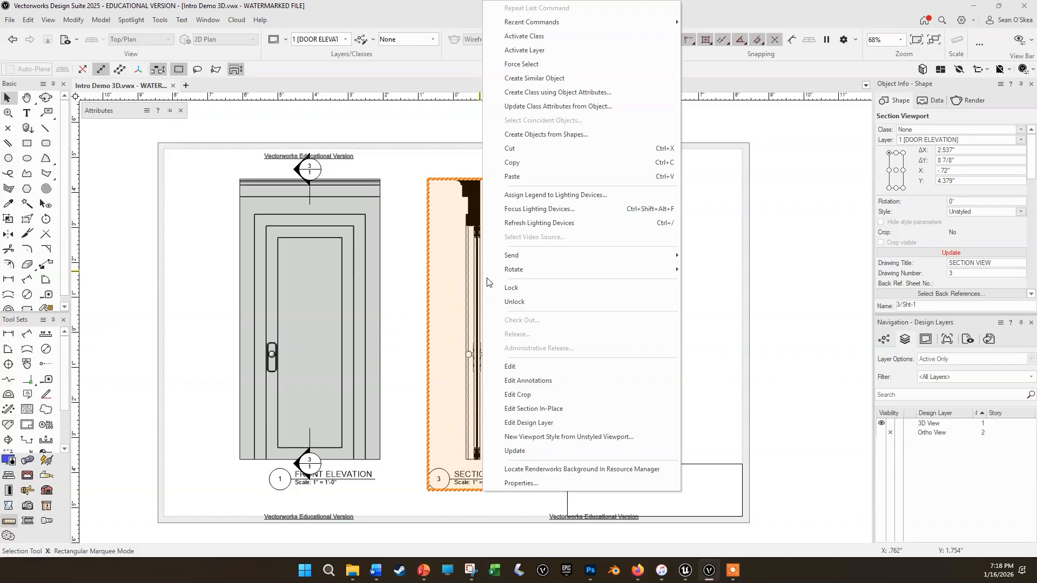
click(542, 456)
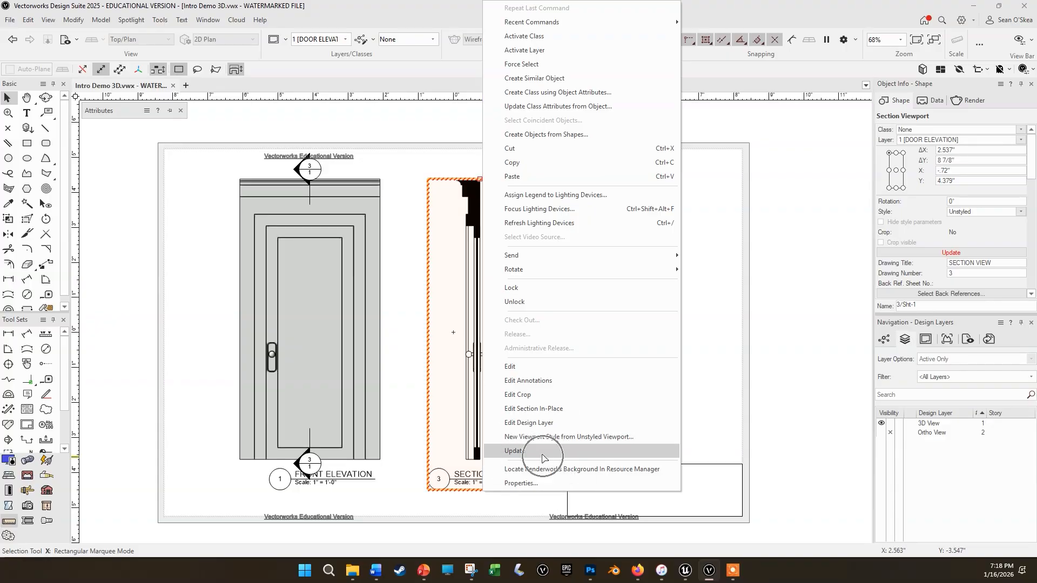
click(46, 20)
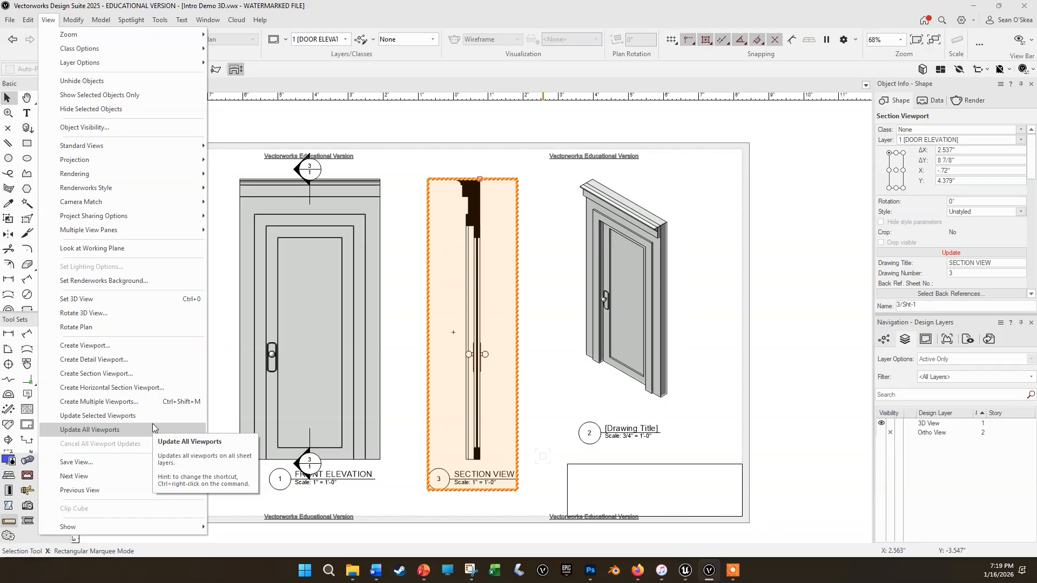
click(102, 430)
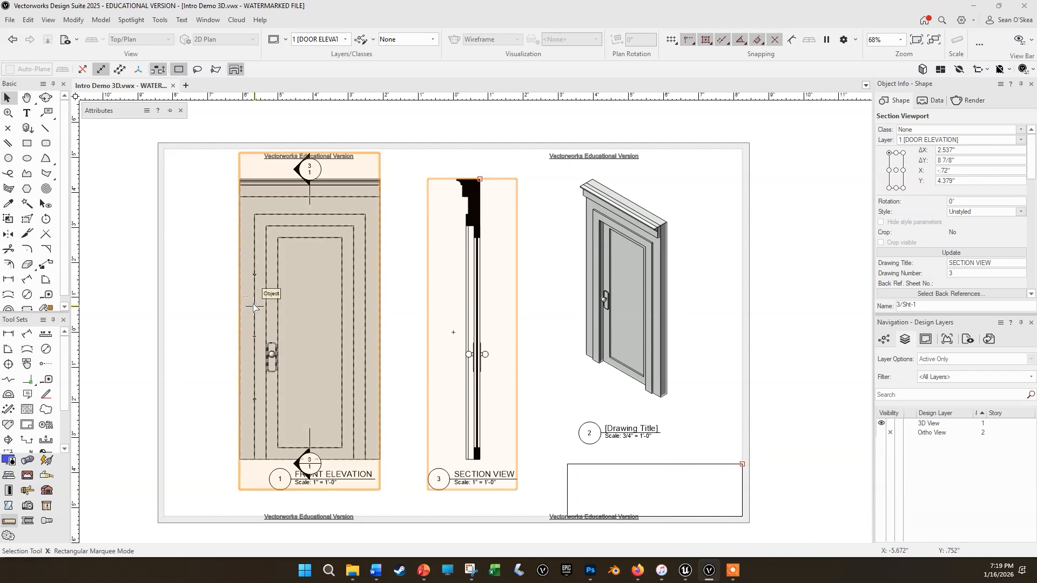
- Dimension the overall door height directly on the sheet beside the front elevation, and compare the dimension with the viewport's scale
key(n)
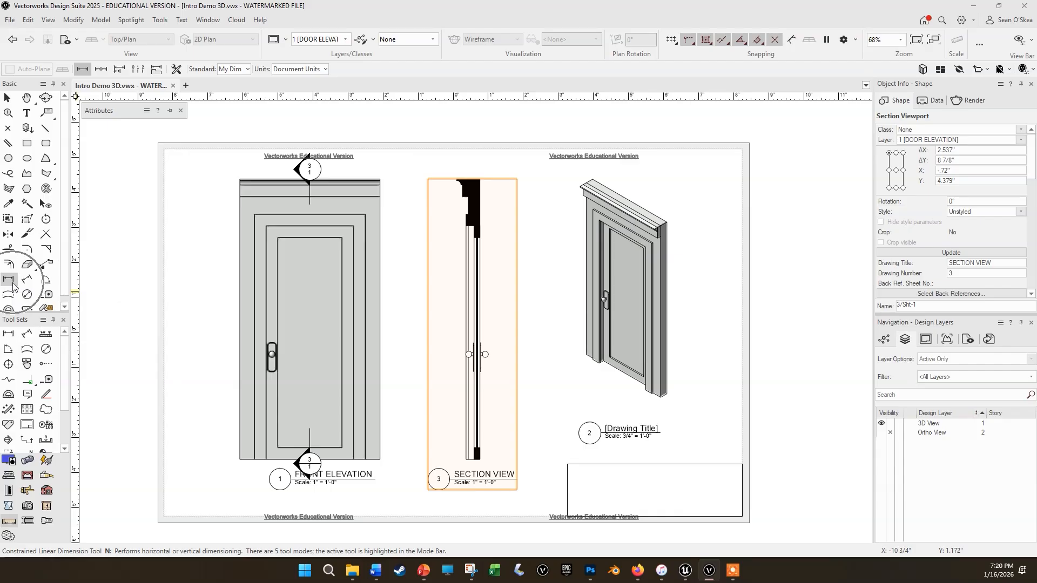
click(240, 178)
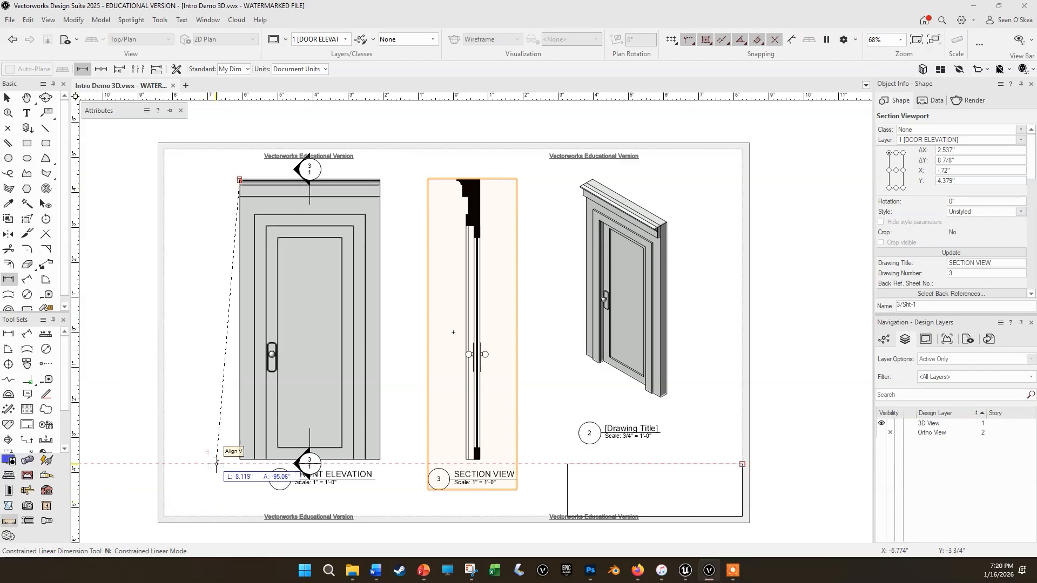
click(239, 460)
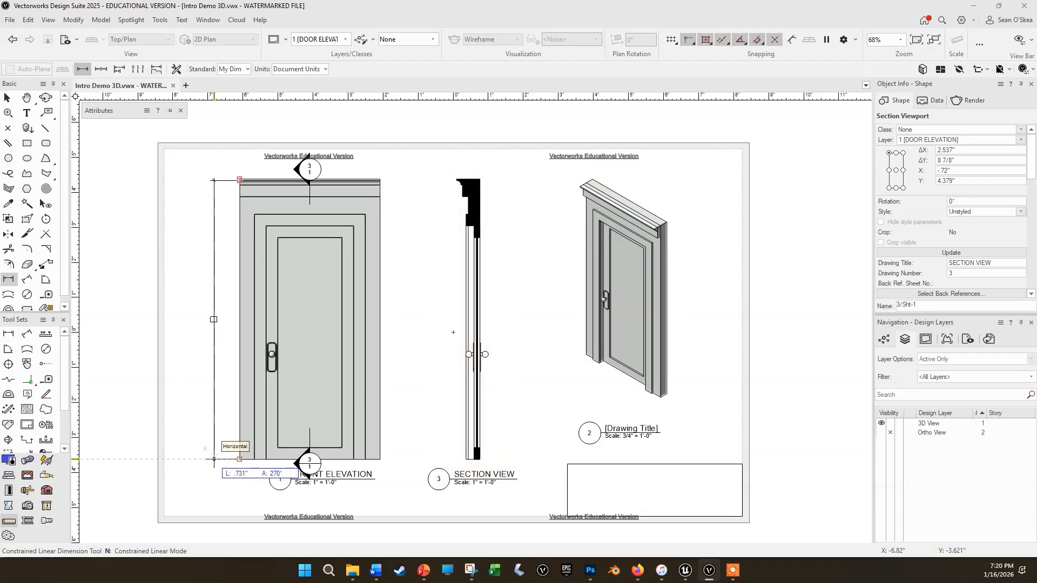
click(213, 359)
scroll(213, 359, up, 2)
scroll(214, 358, up, 5)
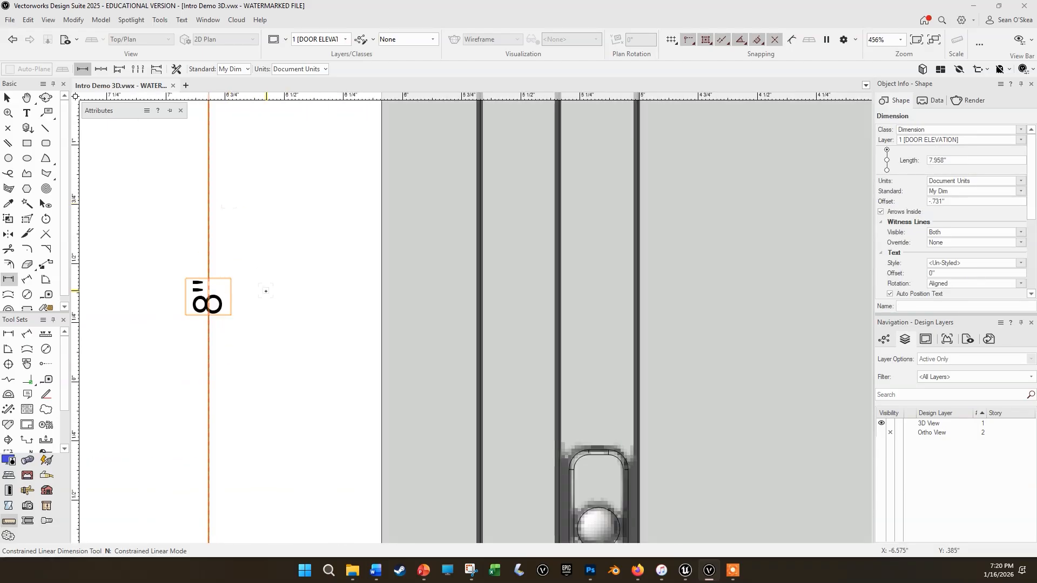
scroll(266, 292, down, 3)
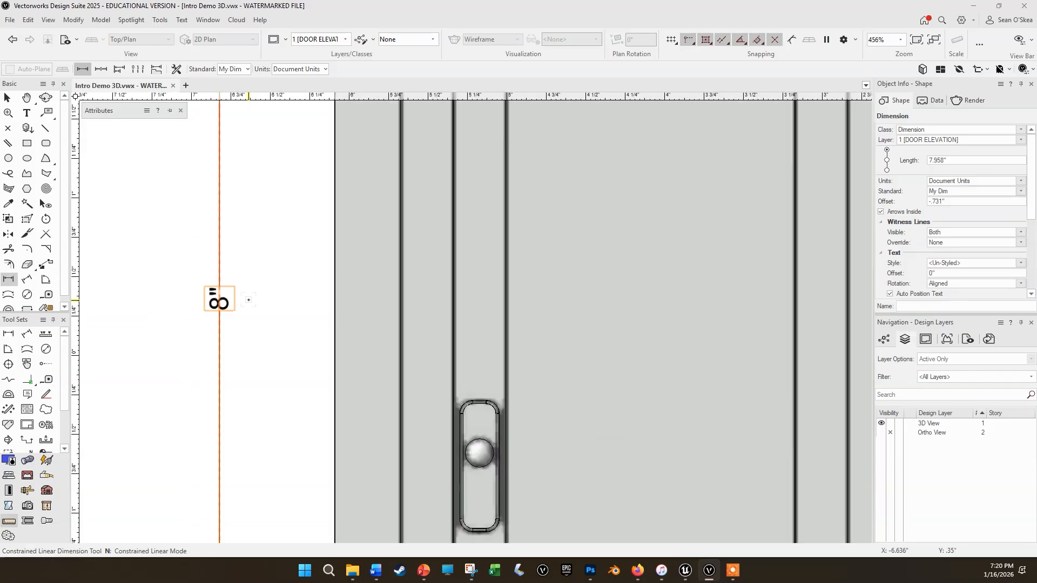
scroll(248, 300, down, 2)
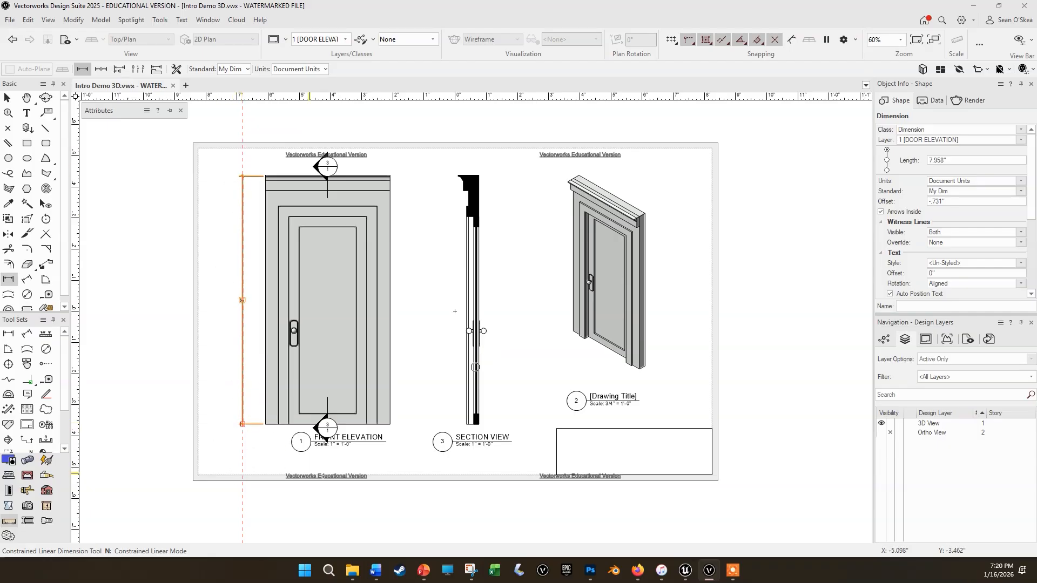
scroll(330, 448, up, 5)
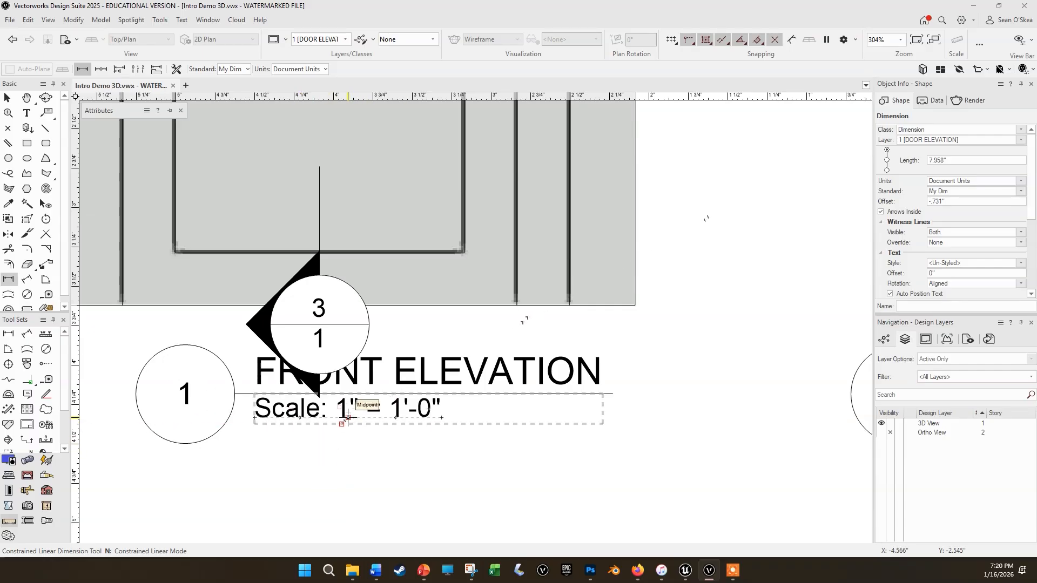
scroll(420, 406, down, 5)
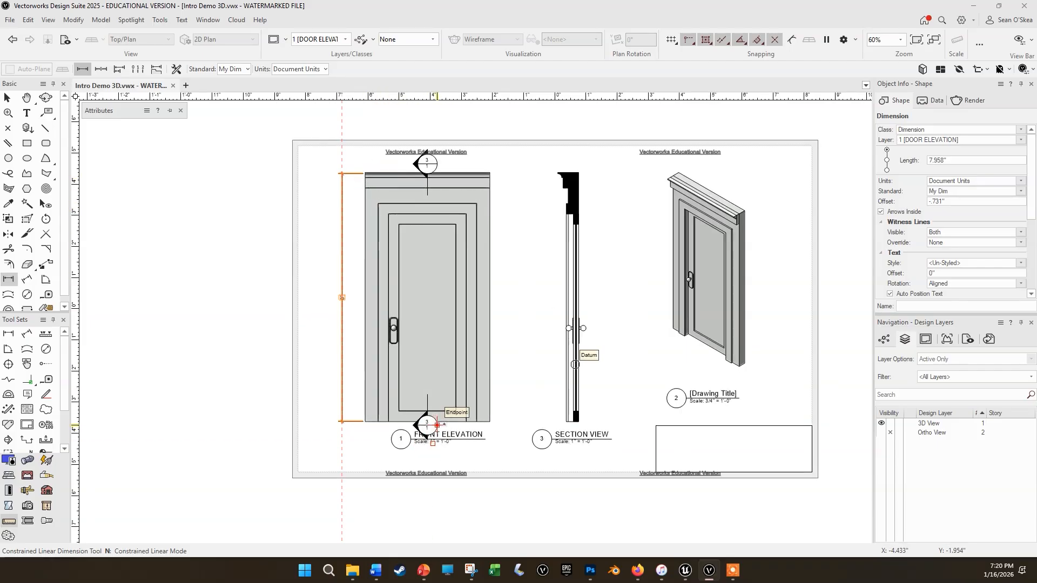
- Move the front elevation viewport away from its height dimension toward the section view, and undo the move
key(x)
click(410, 251)
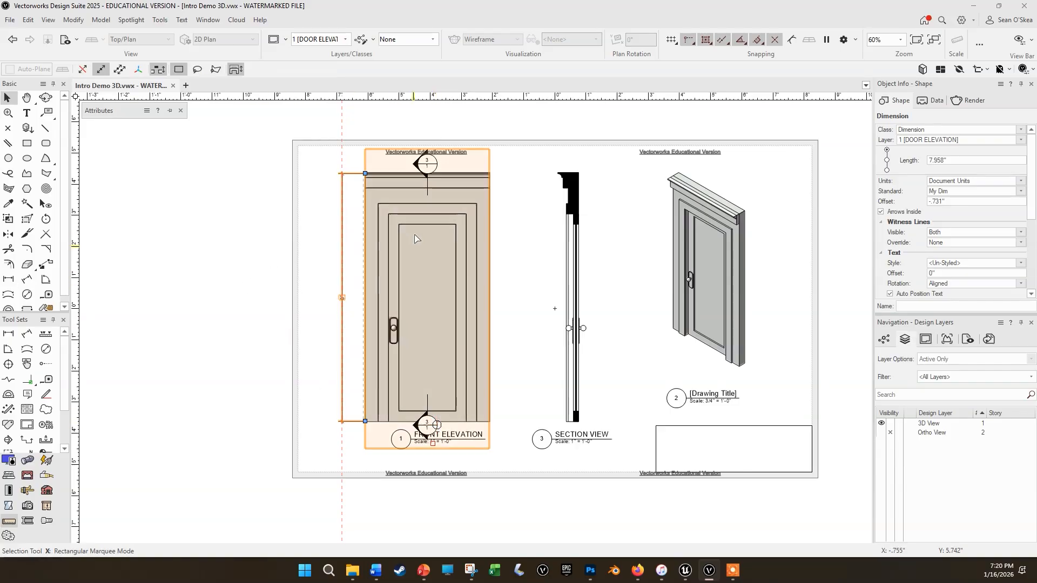
drag(410, 251, 462, 239)
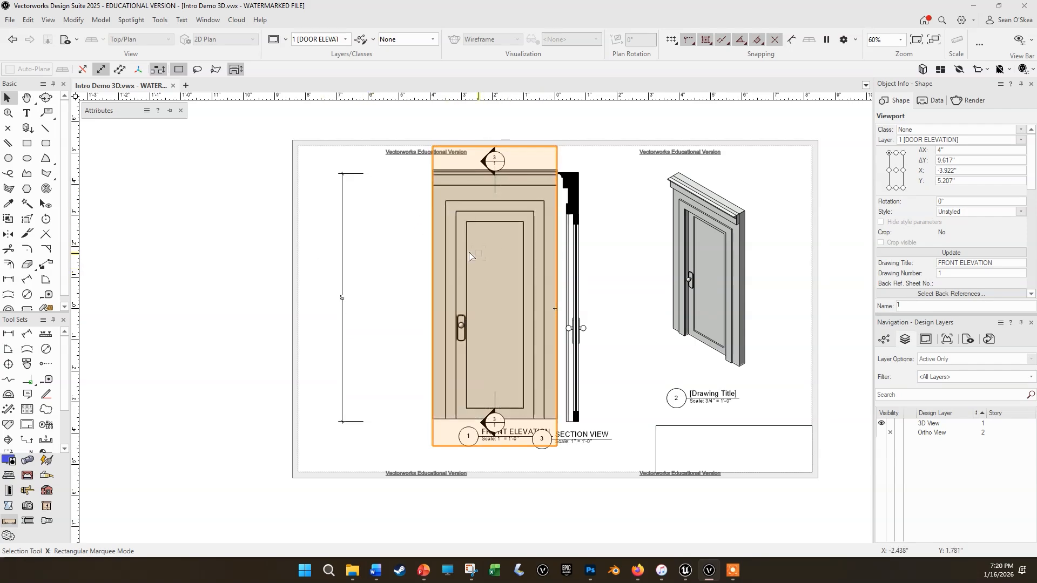
key(ctrl+z)
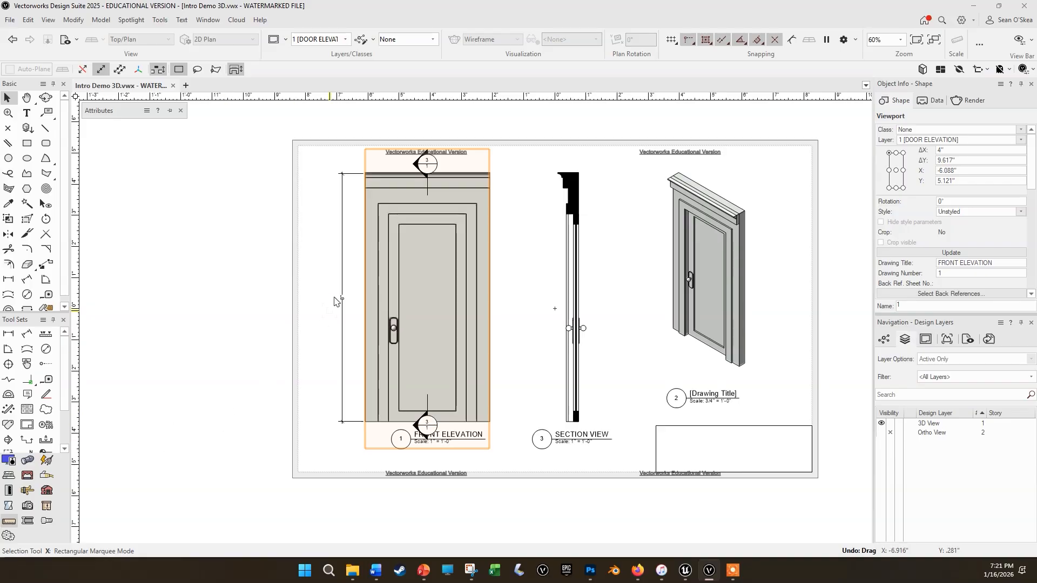
- Delete the height dimension placed on the sheet beside the front elevation
click(342, 334)
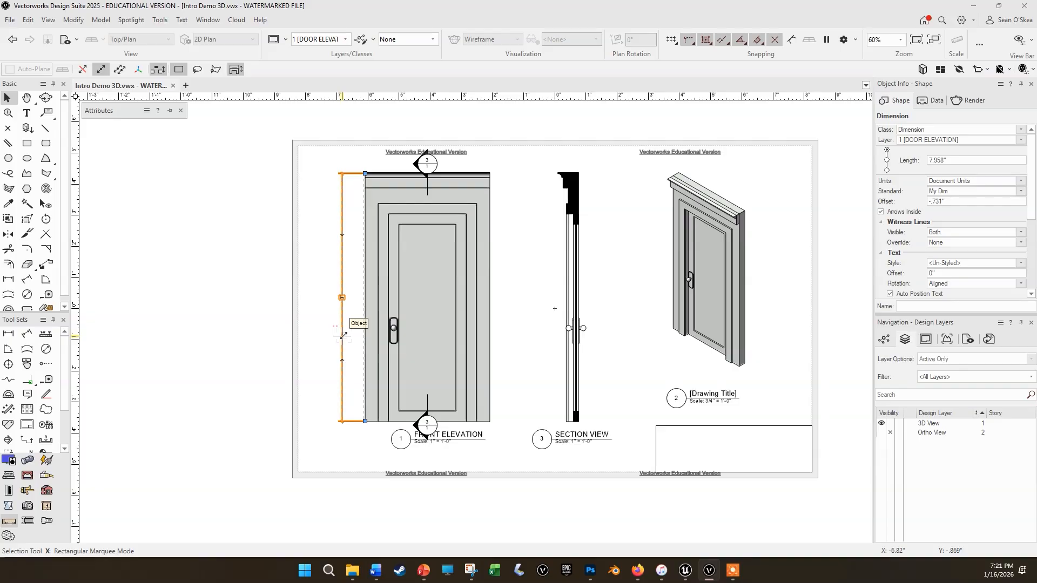
key(Delete)
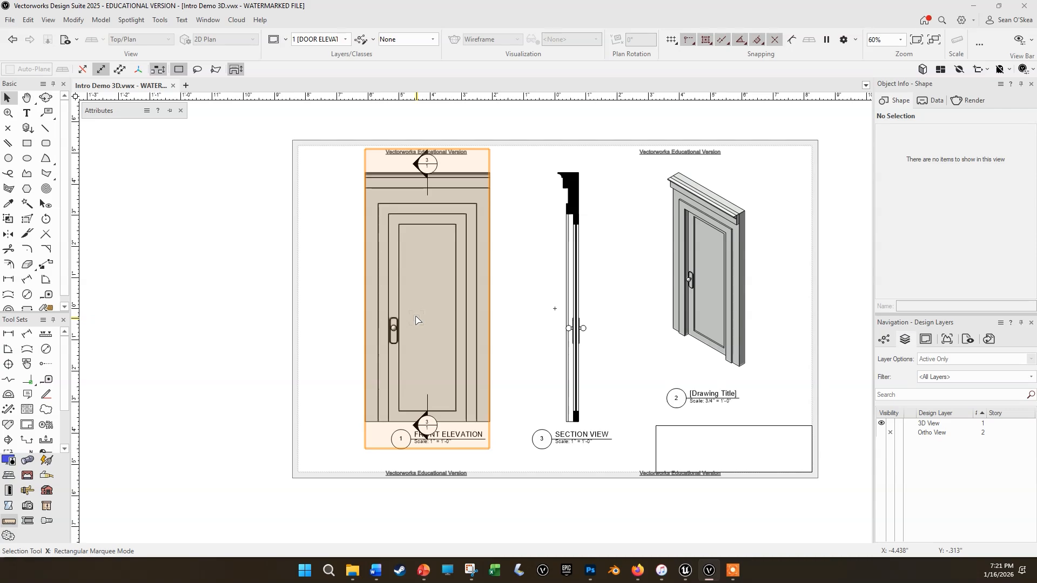
- Set the viewport double-click action to Edits the Annotations, and leave the front elevation's annotation editing mode
double_click(466, 307)
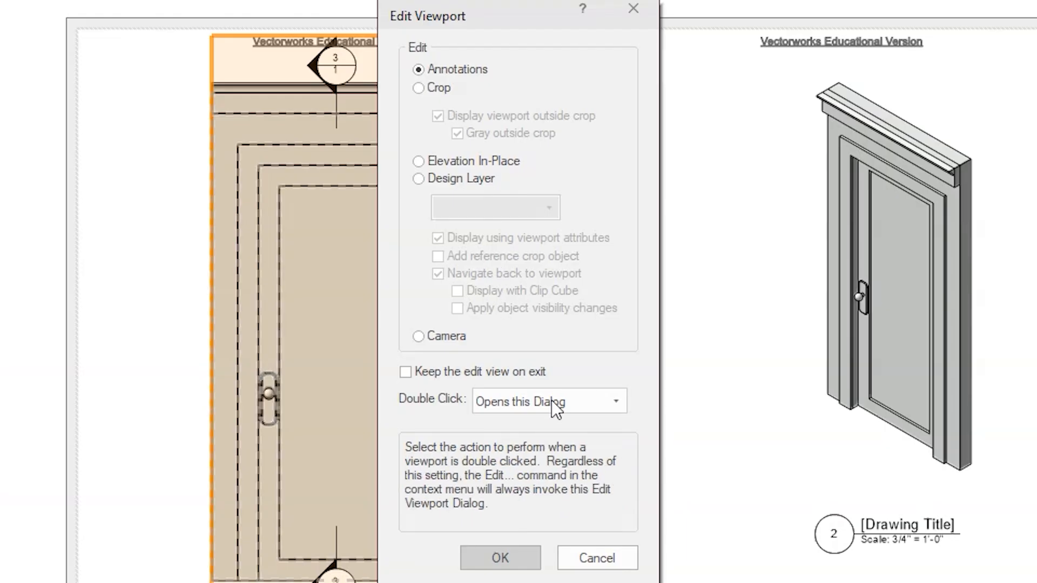
click(580, 404)
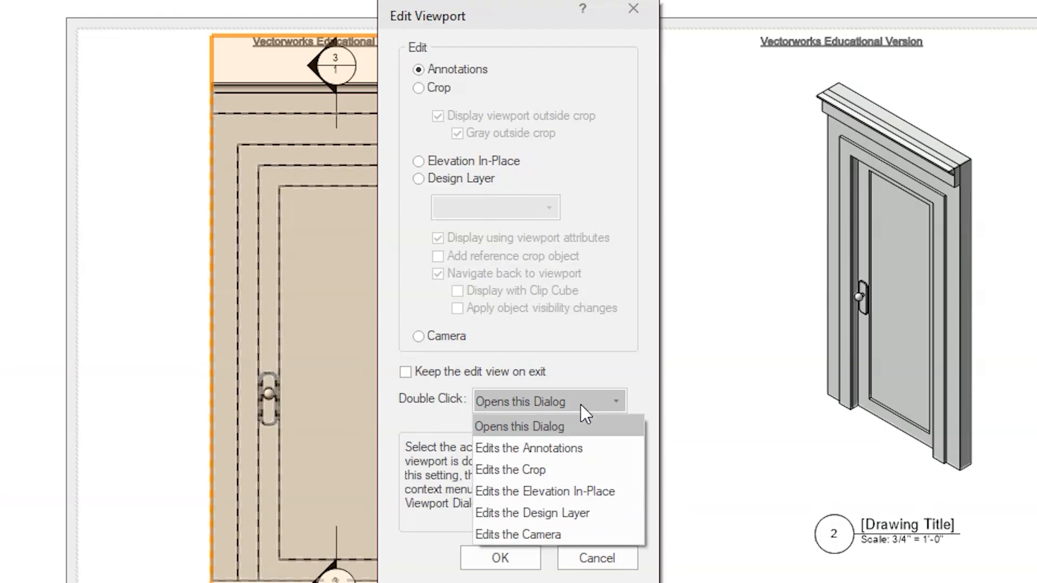
click(588, 448)
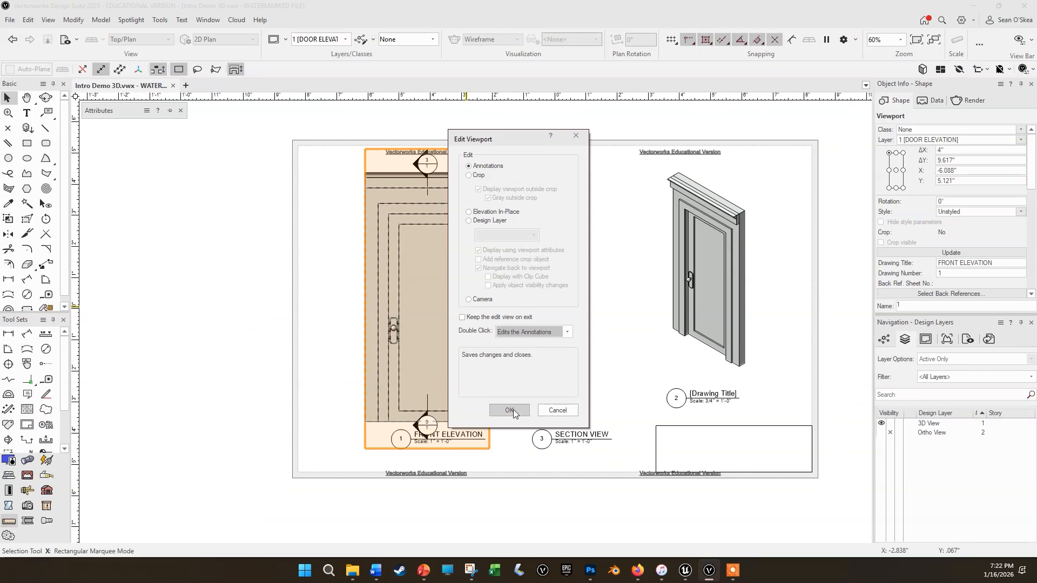
click(508, 556)
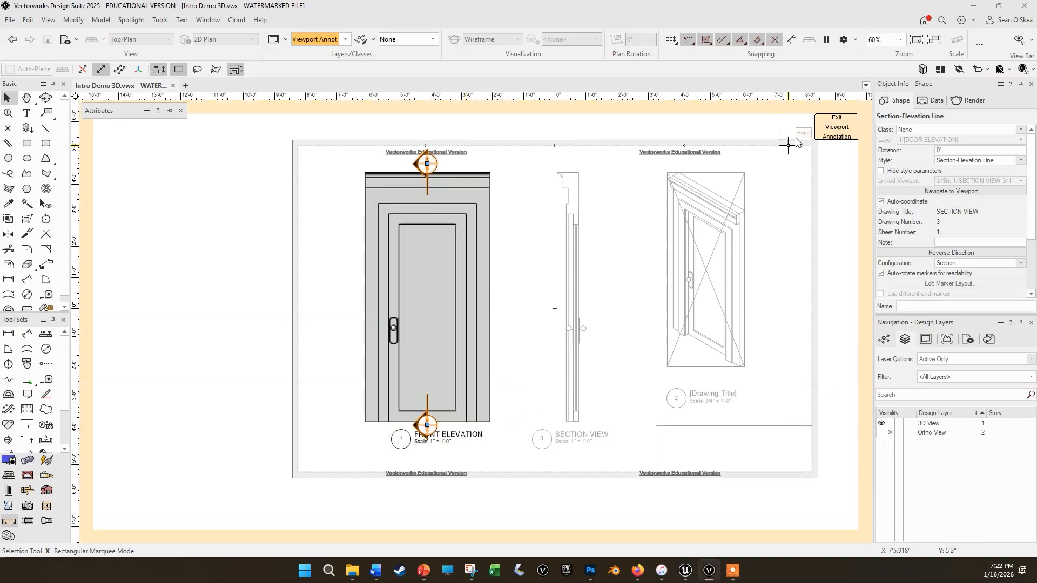
click(841, 134)
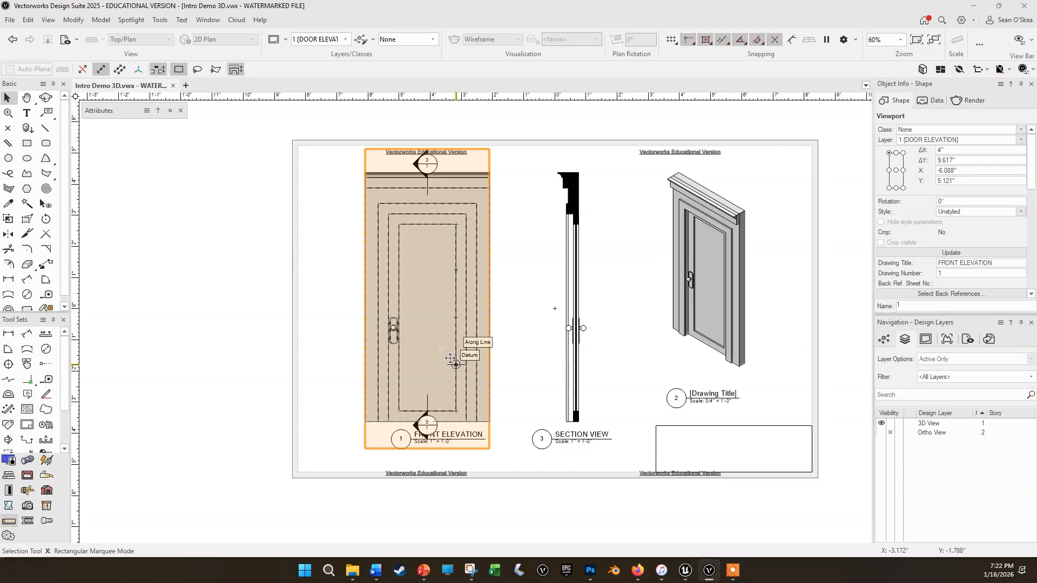
- Crop the front elevation viewport with a rectangle about 5'3 3/4" by 2'9 3/4" across the upper door, and update the viewport
right_click(446, 322)
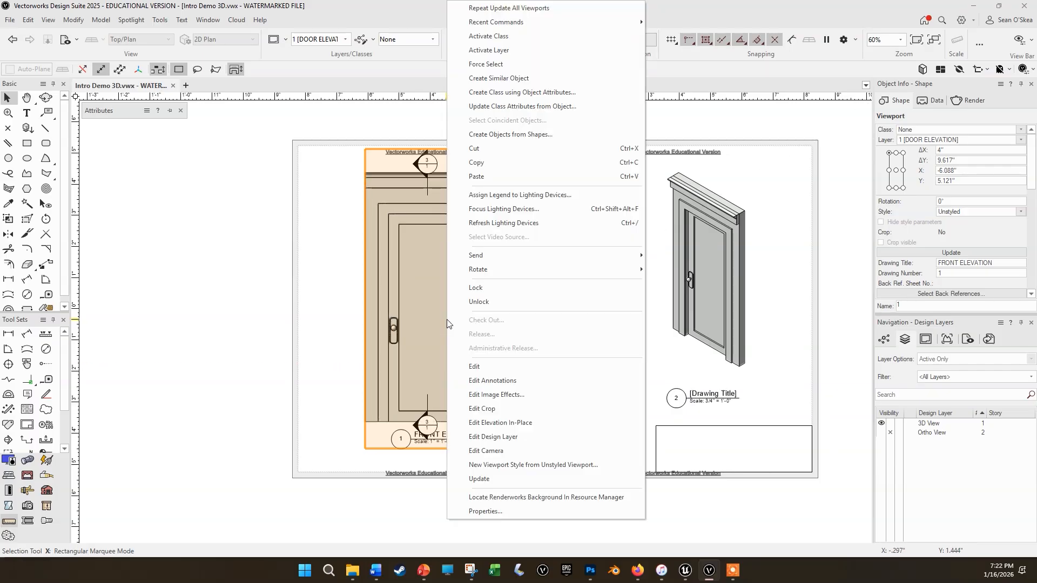
click(497, 417)
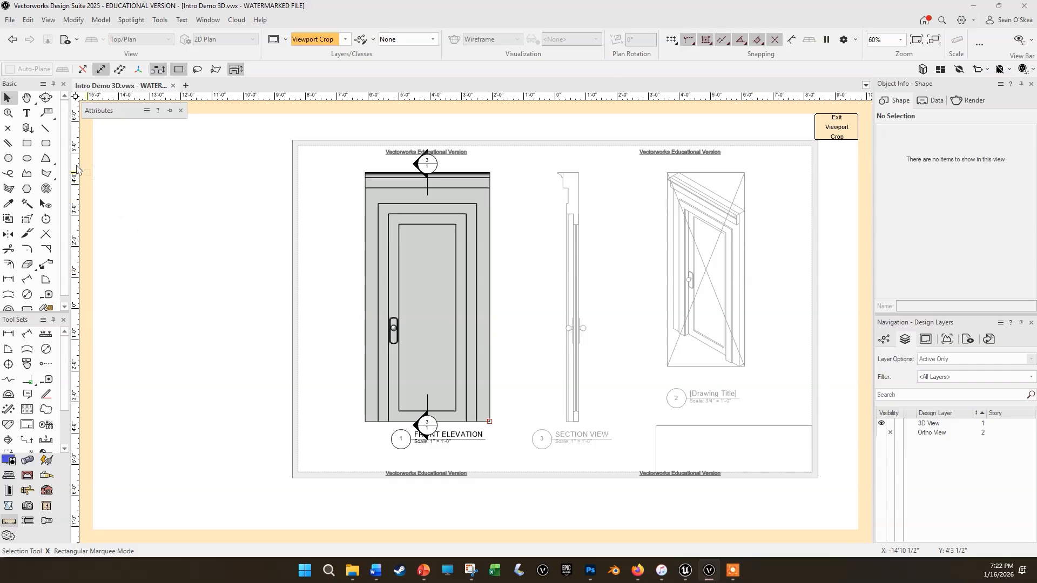
click(27, 143)
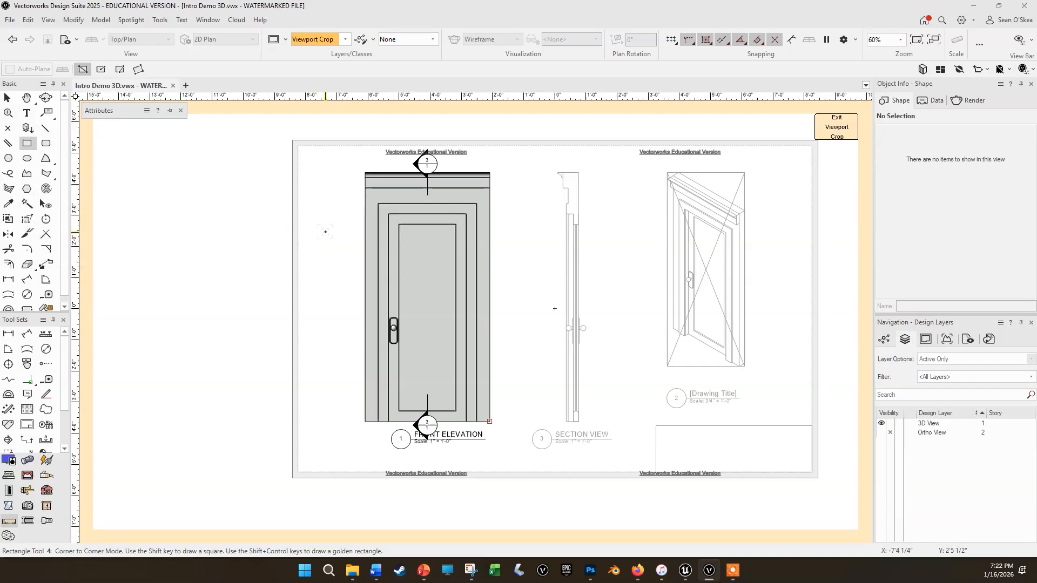
click(349, 208)
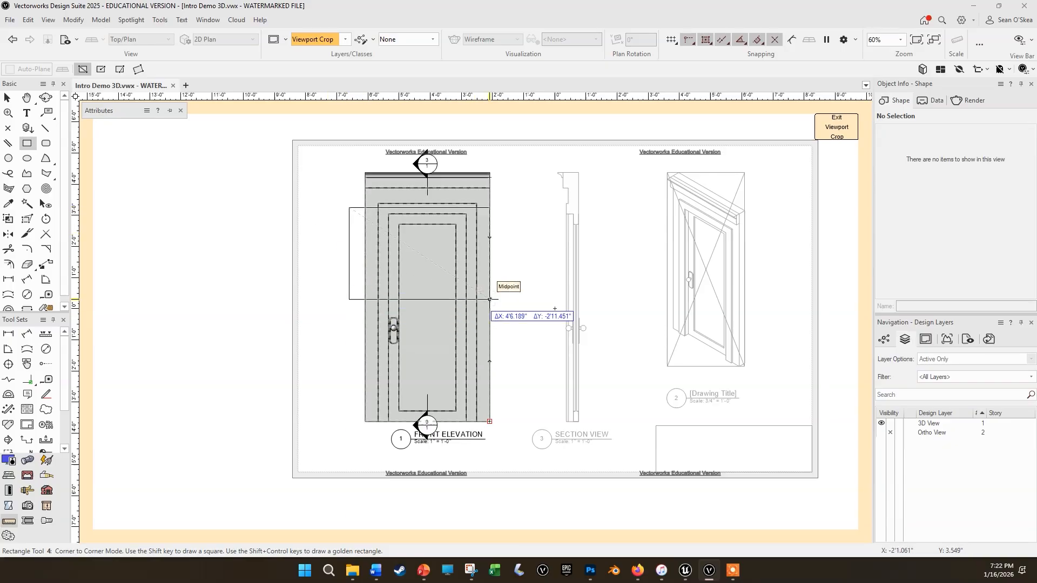
click(514, 295)
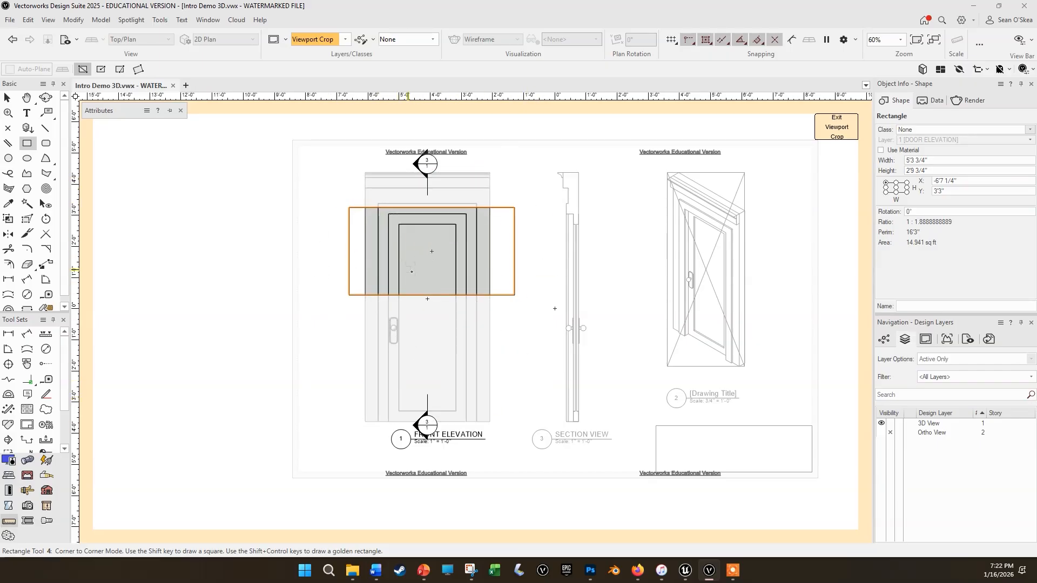
click(837, 131)
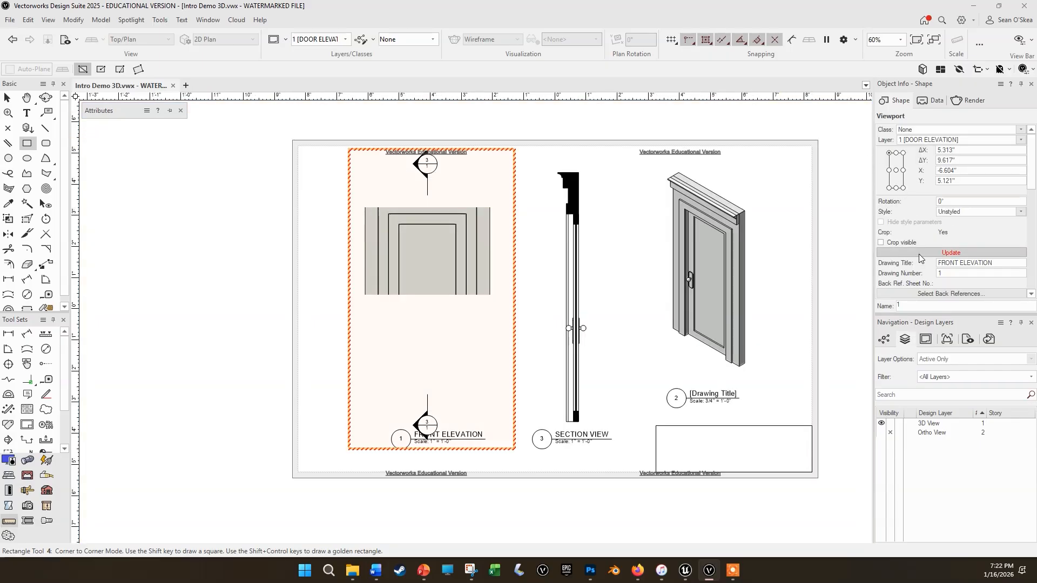
click(918, 254)
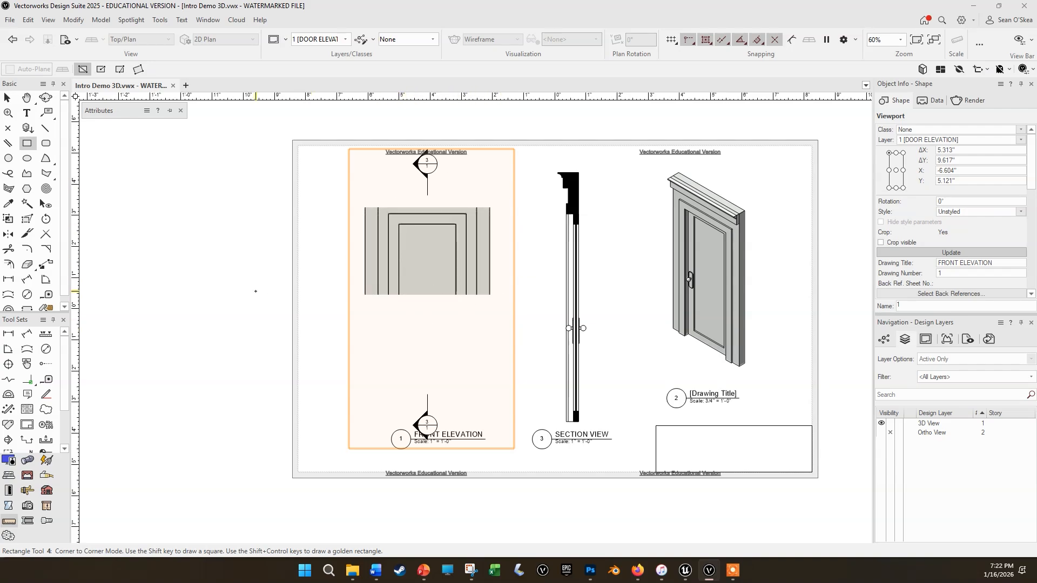
- Delete the crop rectangle from the front elevation viewport and update the viewport
right_click(411, 261)
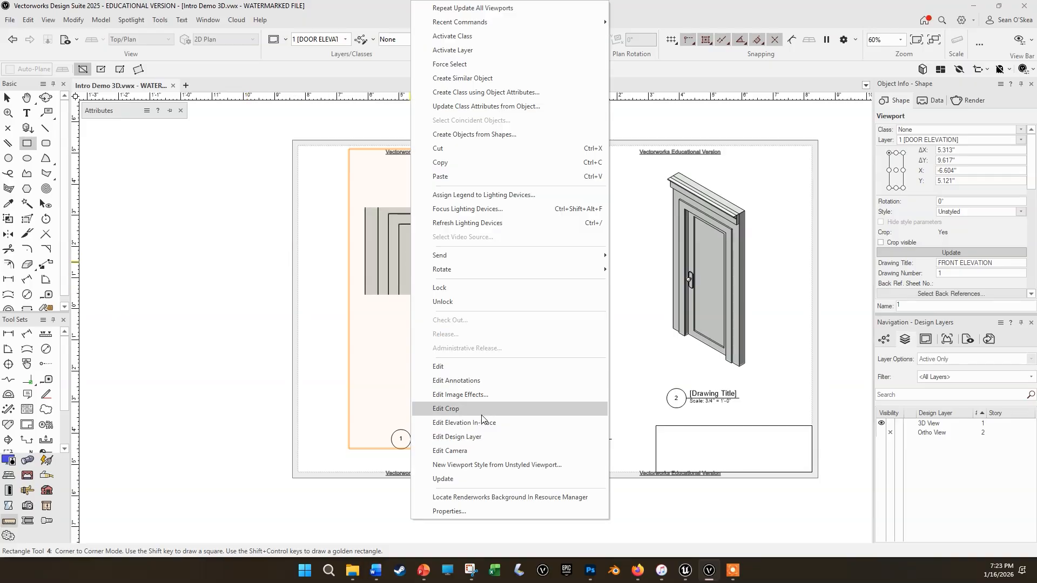
click(448, 409)
key(Delete)
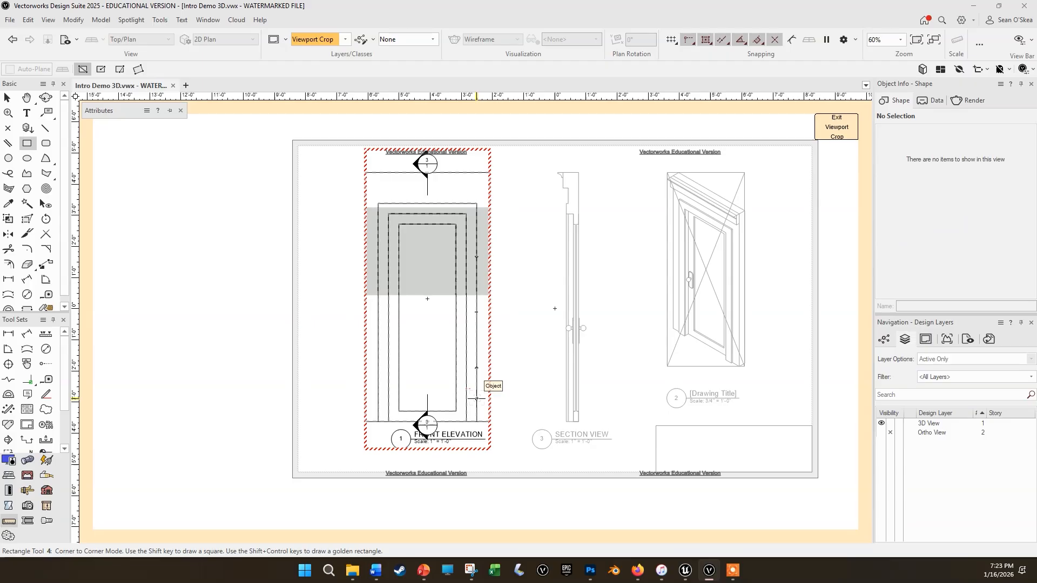
click(833, 130)
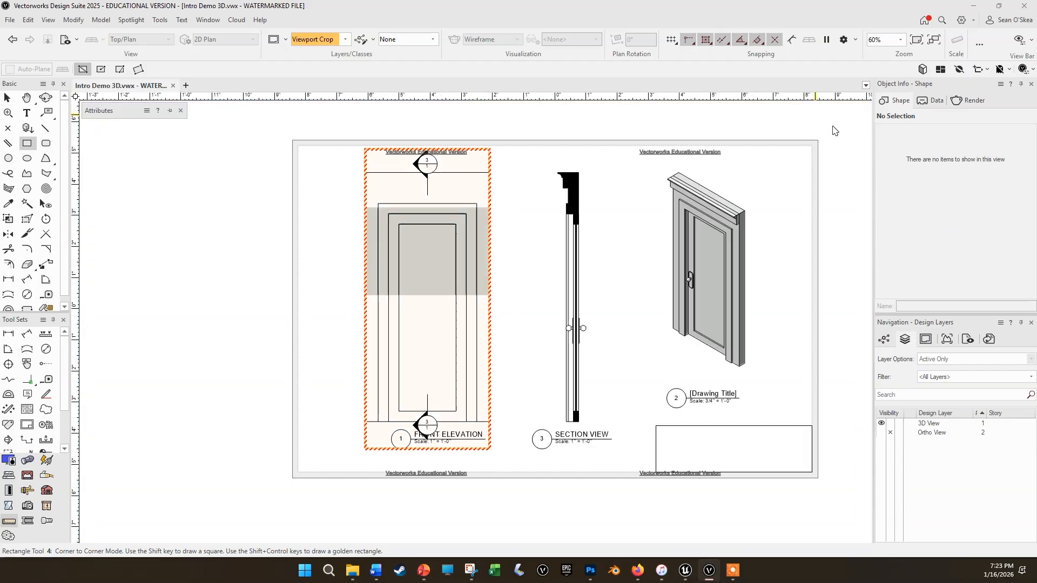
click(934, 251)
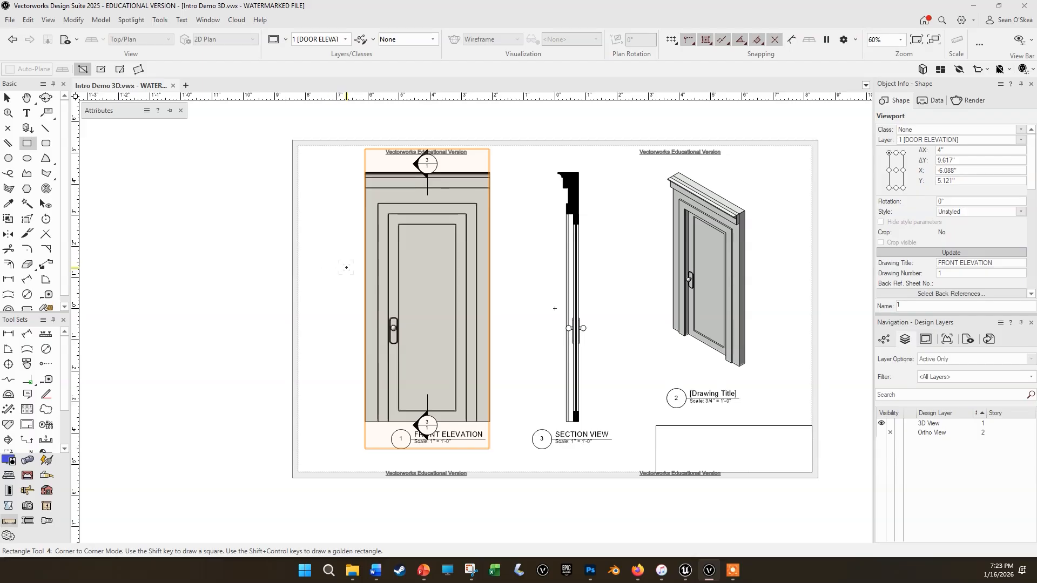
- Open the front elevation's annotations and dimension the door's full height, placing the dimension line about 8.8" outside the door's left edge
key(x)
key(x)
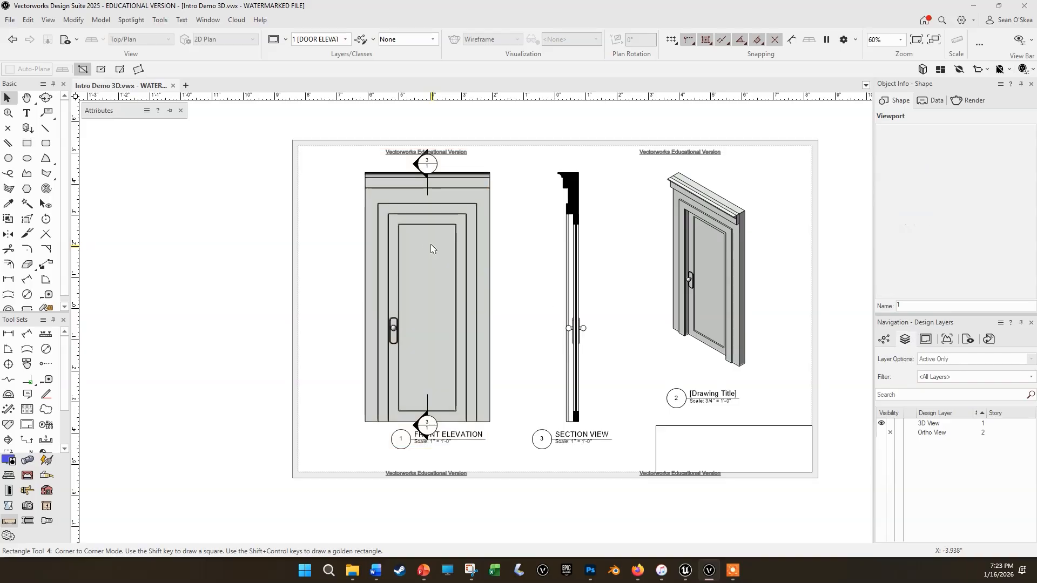
double_click(431, 247)
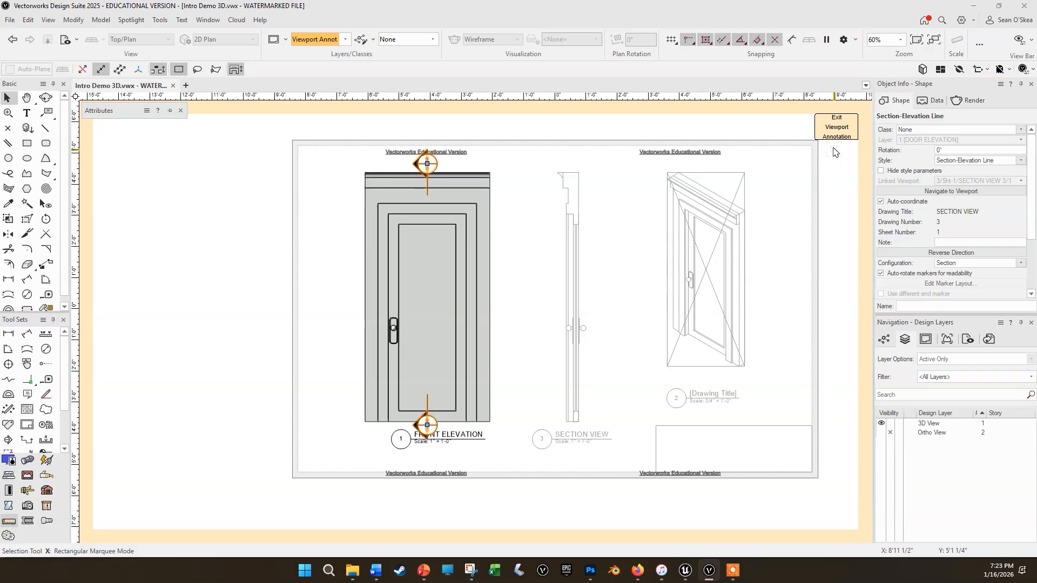
key(n)
click(365, 173)
click(365, 421)
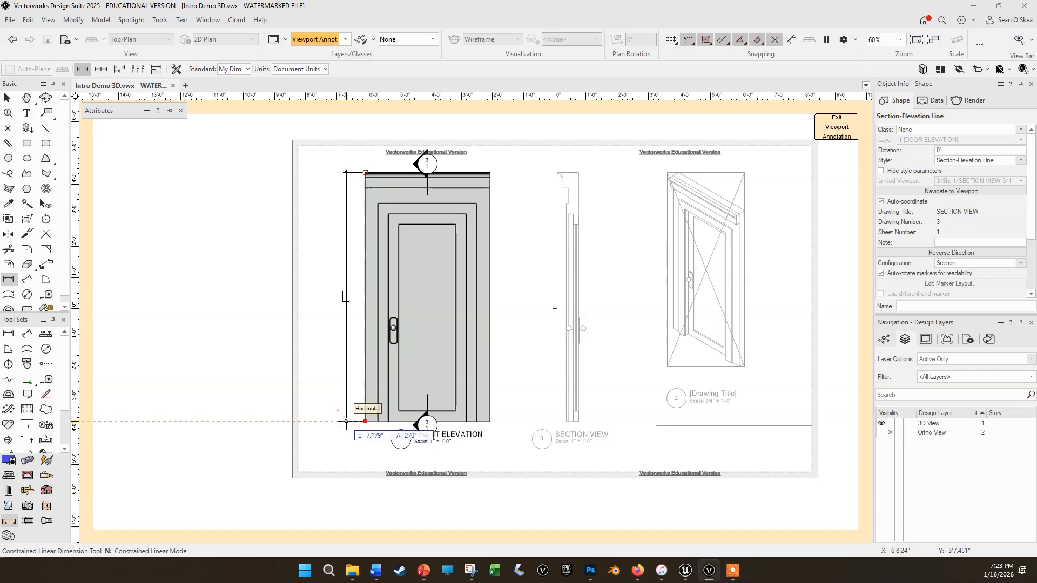
click(346, 421)
scroll(342, 319, up, 5)
scroll(213, 284, down, 1)
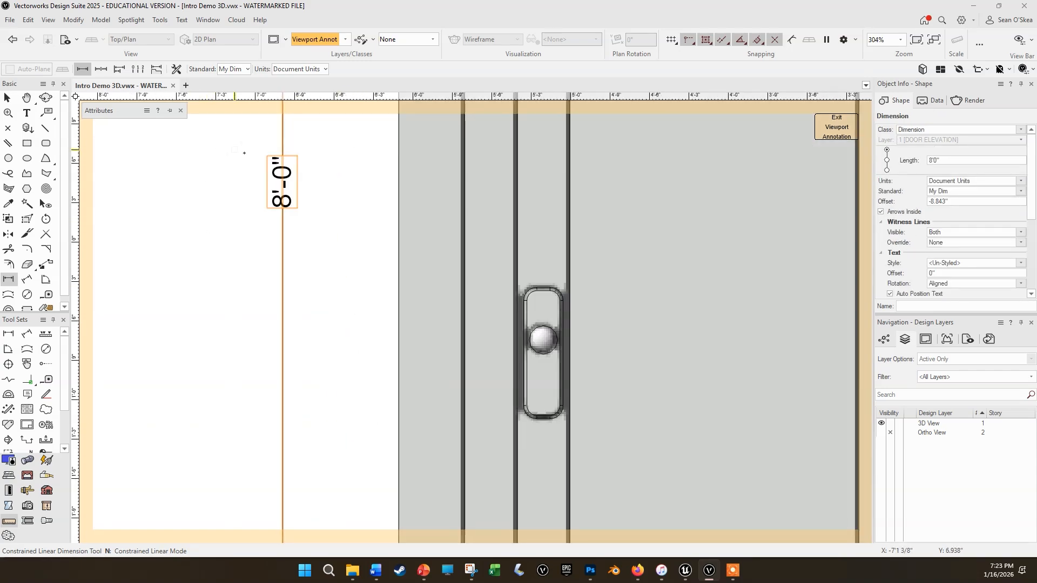
scroll(297, 143, down, 4)
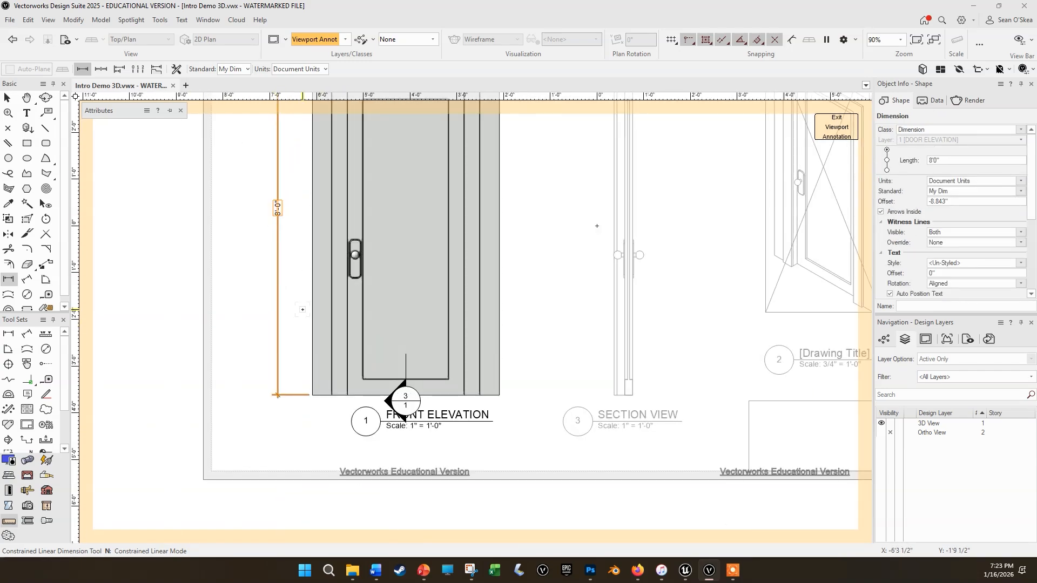
middle_drag(302, 309, 316, 422)
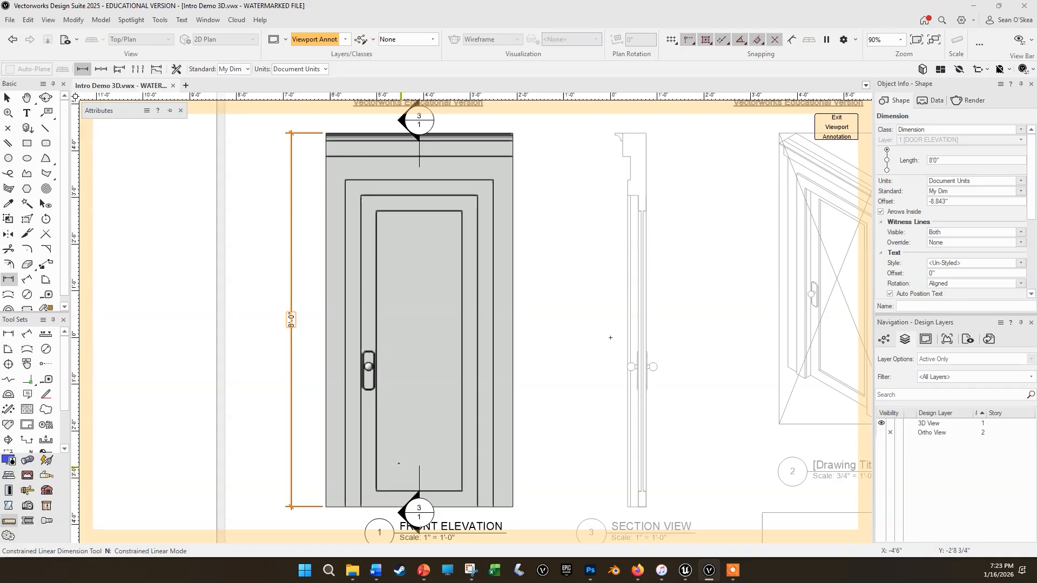
scroll(404, 472, down, 5)
scroll(472, 440, up, 3)
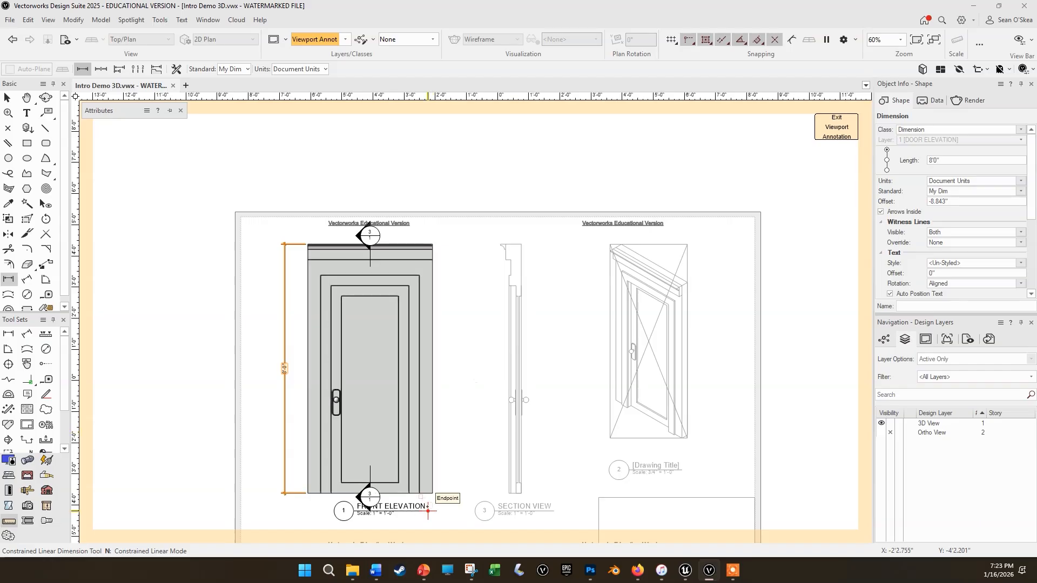
- Replace the front elevation's section line style with Section-Elevation Line - Dwg No. Only from the Vectorworks Libraries
scroll(423, 507, up, 2)
key(x)
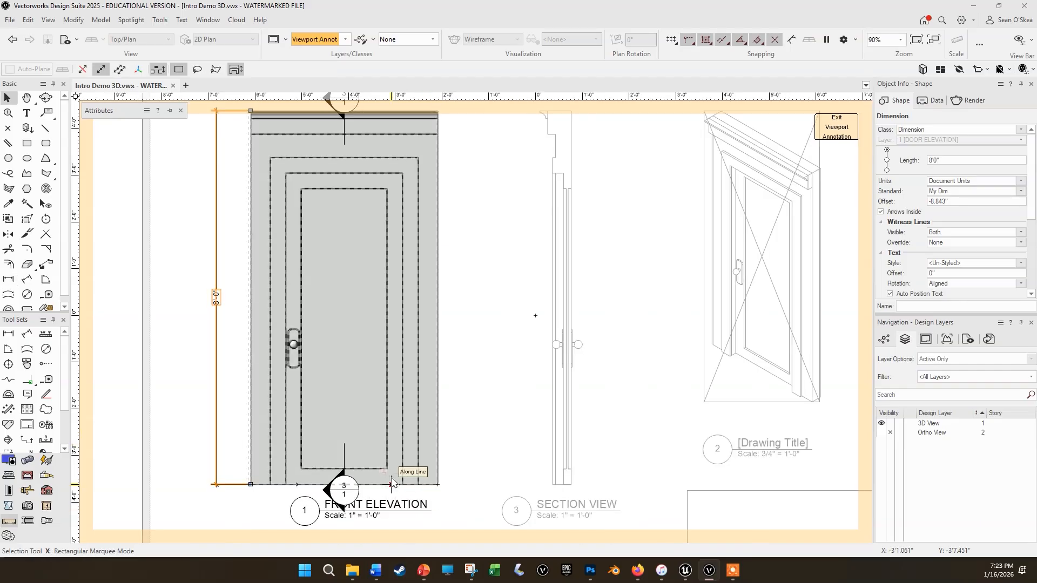
click(344, 483)
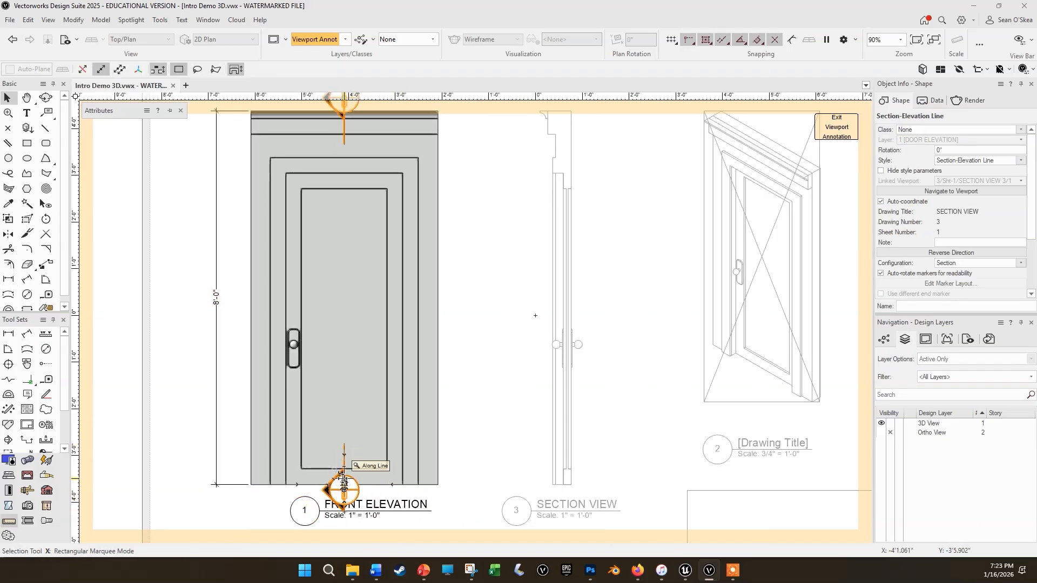
scroll(324, 226, down, 2)
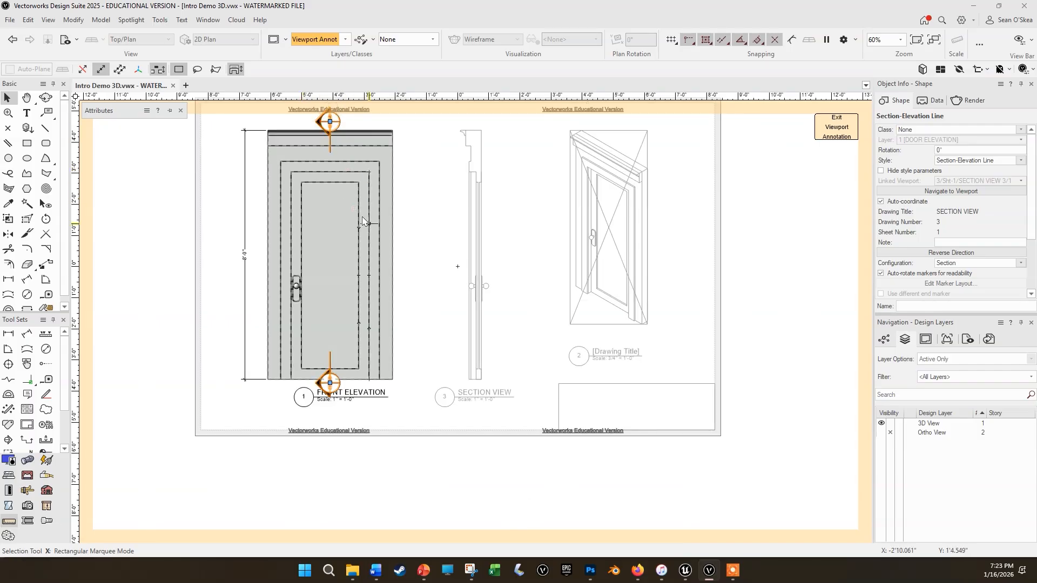
key(h)
drag(361, 184, 359, 231)
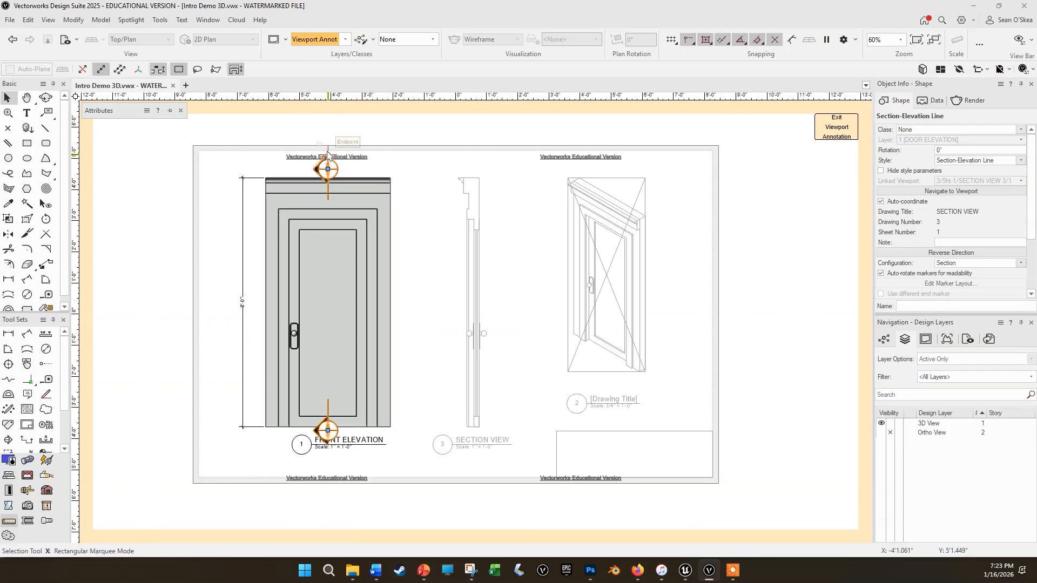
scroll(326, 154, up, 2)
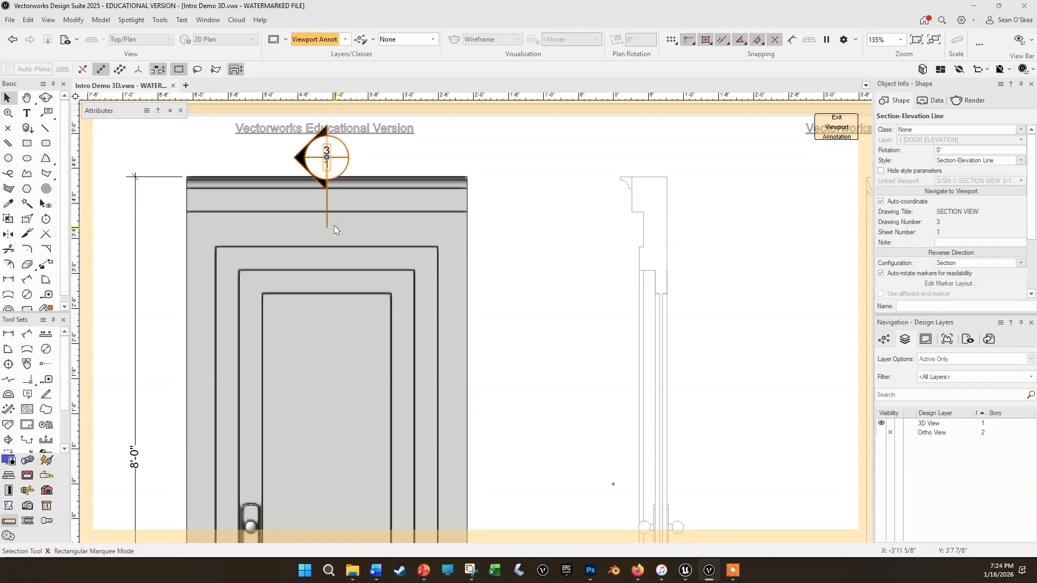
scroll(381, 211, down, 2)
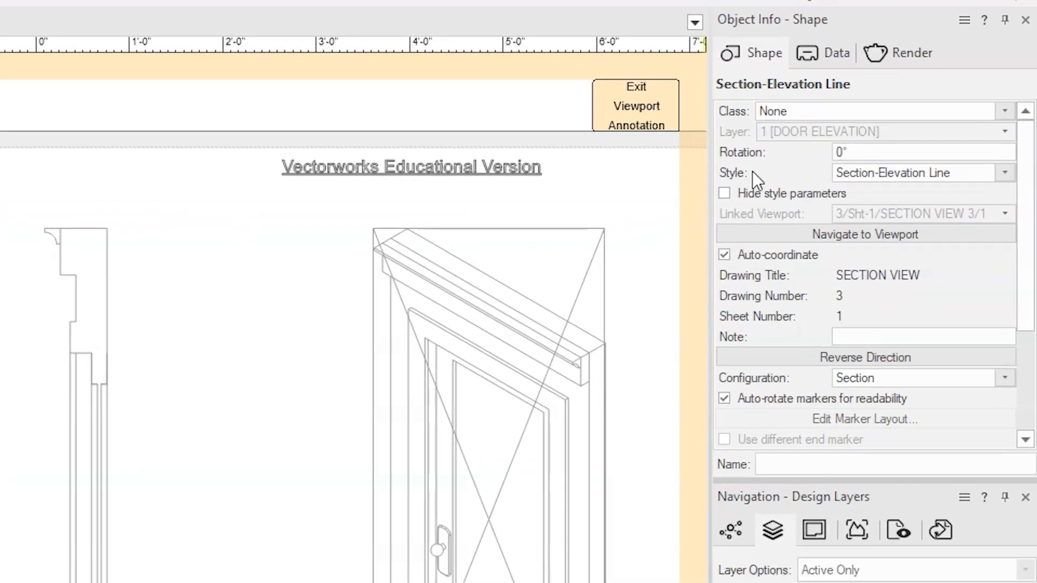
click(872, 172)
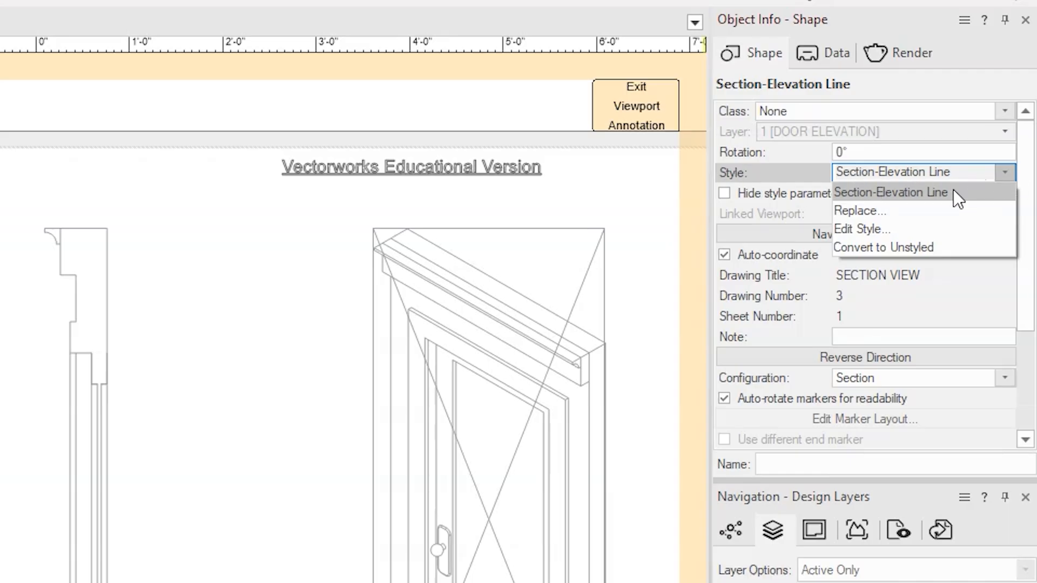
click(882, 212)
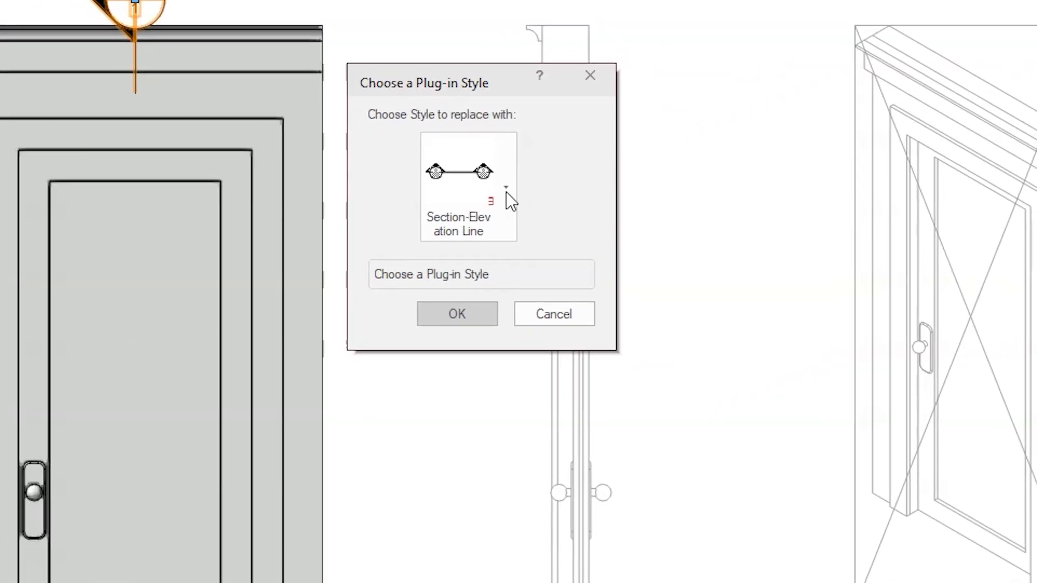
click(506, 189)
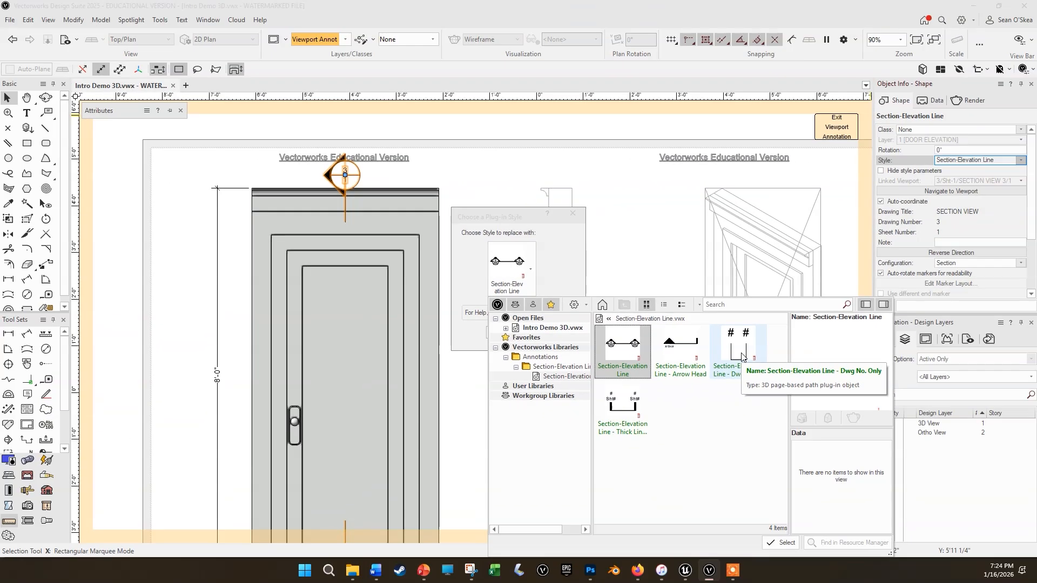
click(739, 354)
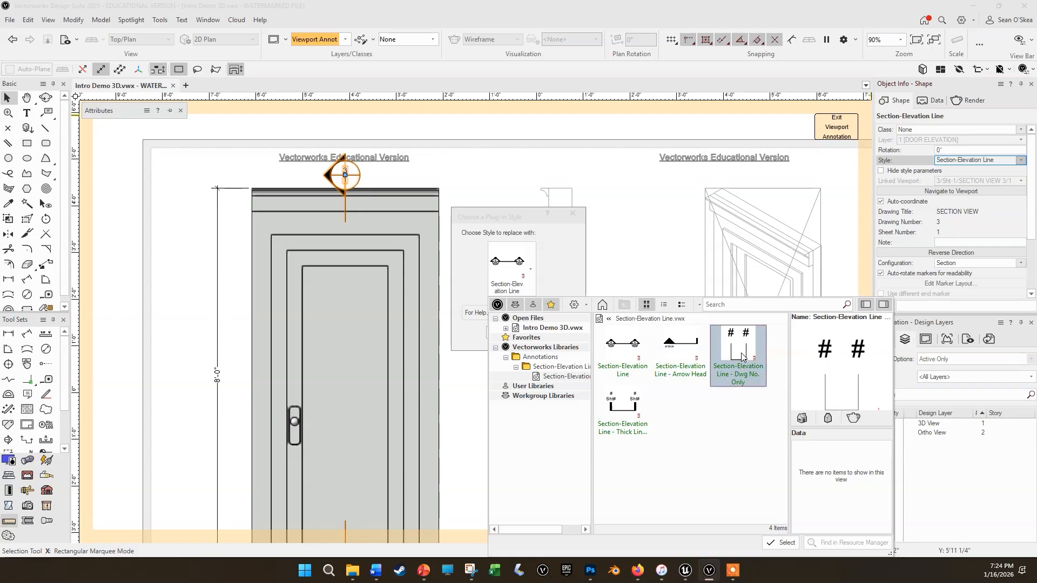
click(784, 543)
click(506, 332)
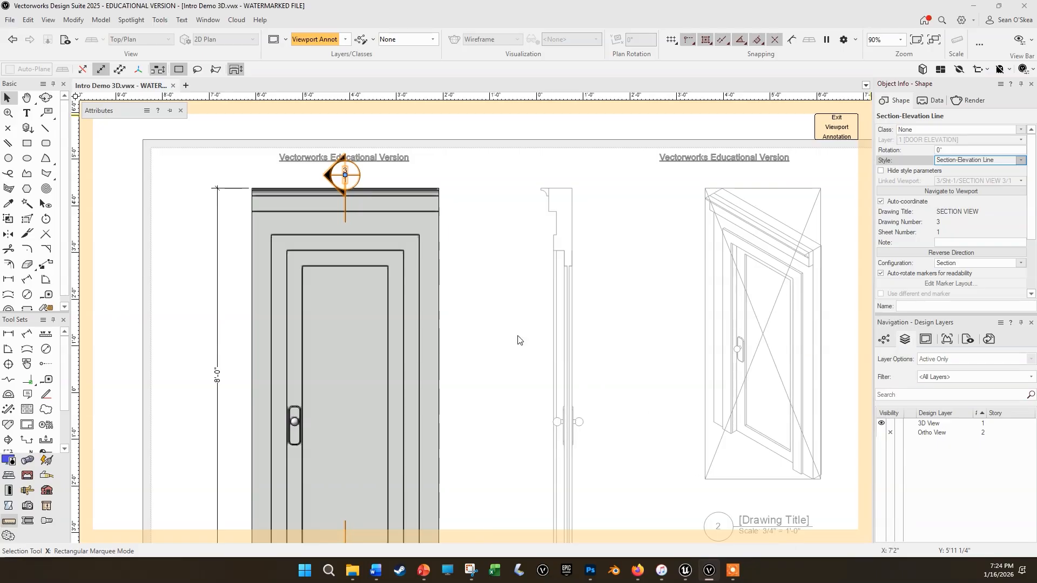
- Move the FRONT ELEVATION drawing label slightly down and to the left, to about X -5'6.9", Y -4'5.2"
scroll(318, 170, up, 2)
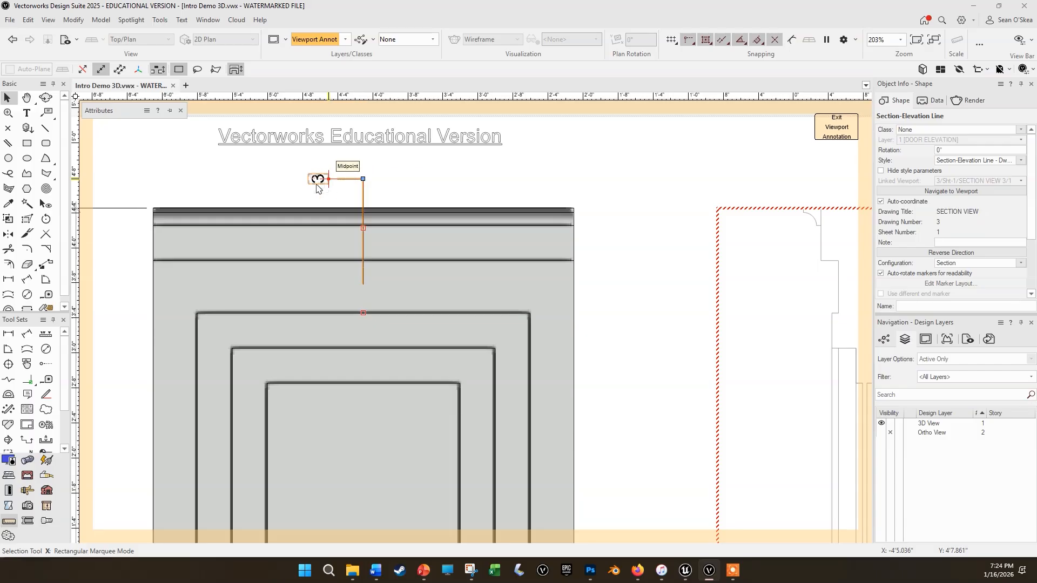
scroll(316, 183, down, 3)
scroll(405, 296, up, 2)
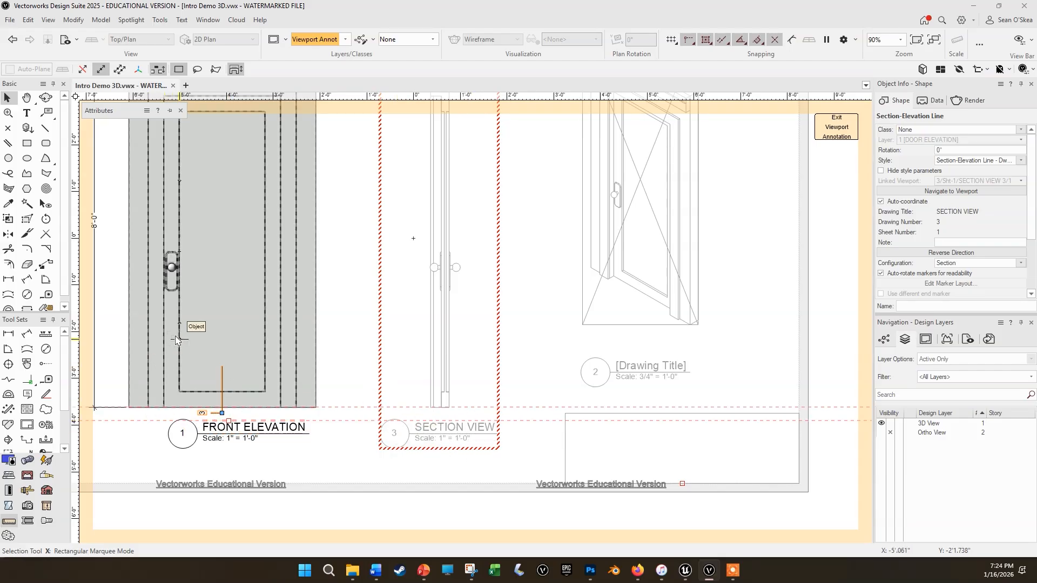
scroll(251, 247, down, 2)
middle_drag(336, 225, 373, 290)
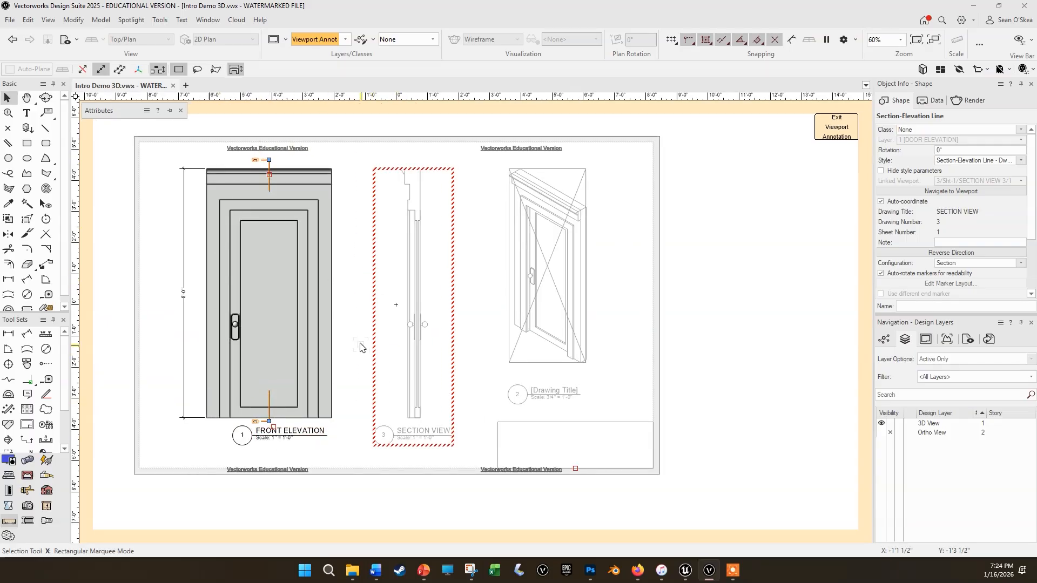
click(316, 430)
scroll(316, 426, up, 3)
middle_drag(315, 422, 413, 352)
drag(402, 357, 380, 376)
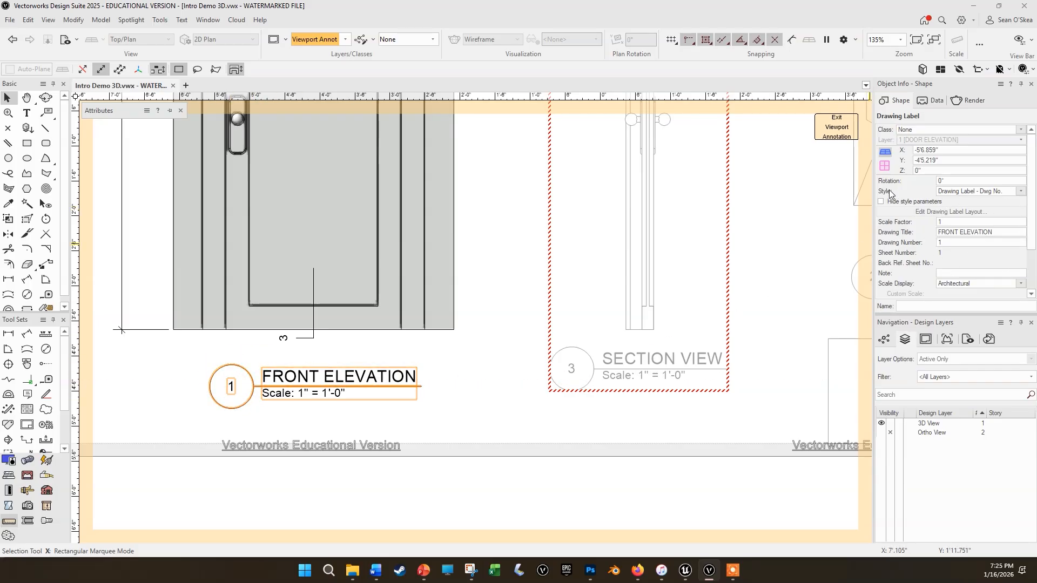
- Replace the FRONT ELEVATION label's style with the circular Drawing Label - Dwg No. Sht No. style, stacking drawing number over sheet number
click(973, 193)
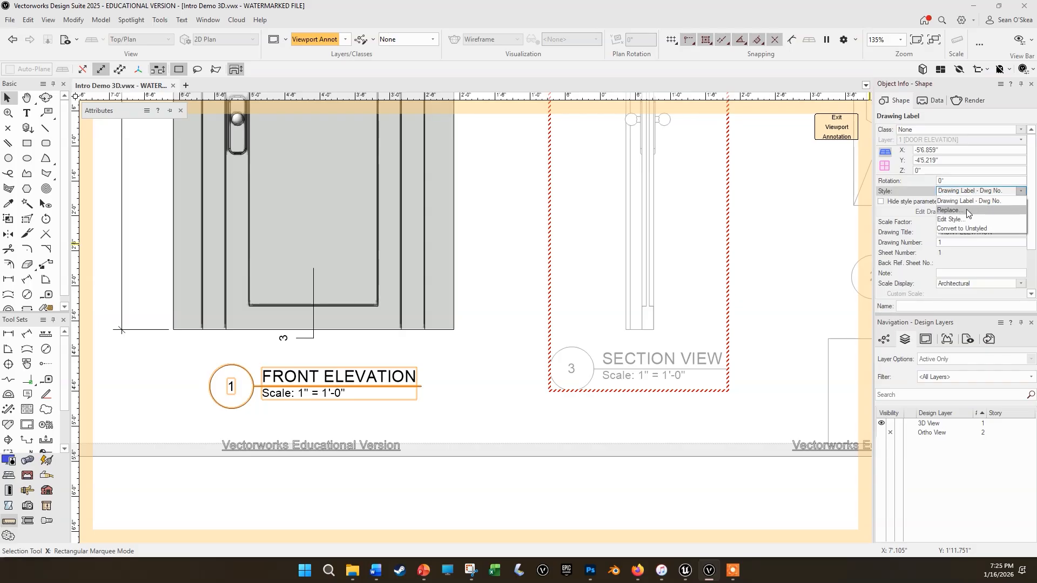
click(967, 211)
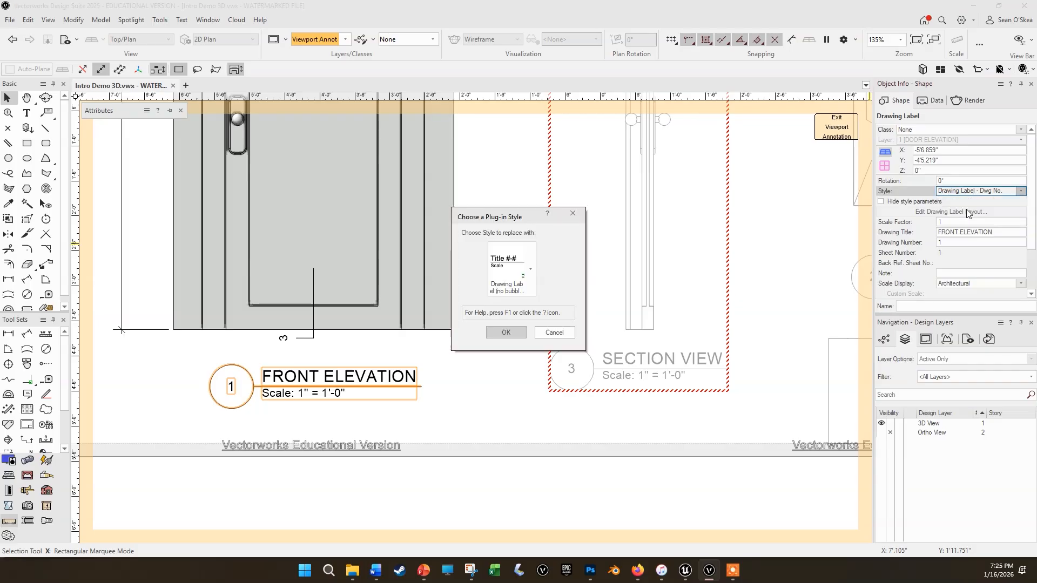
click(529, 270)
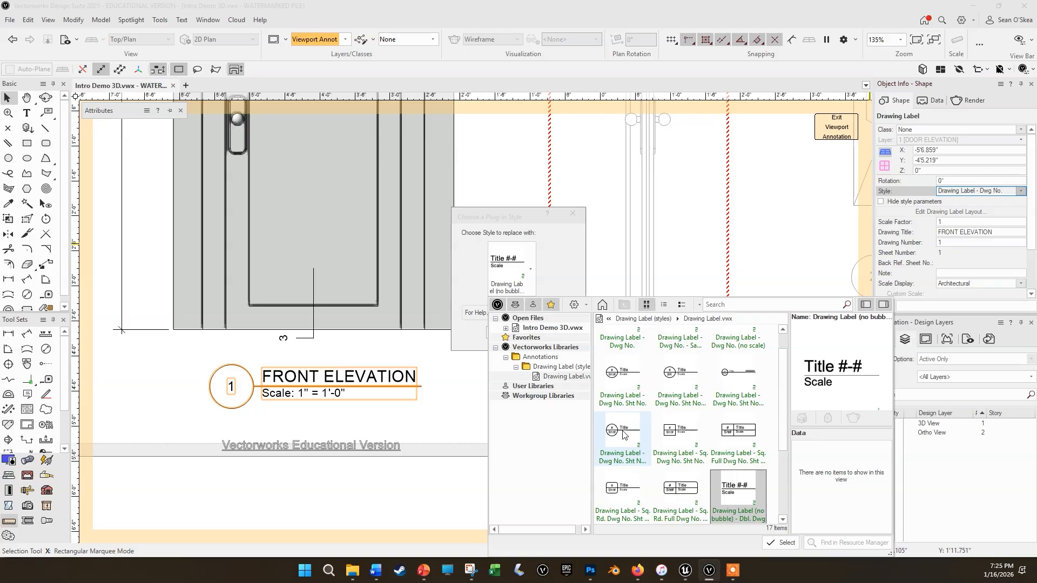
click(628, 389)
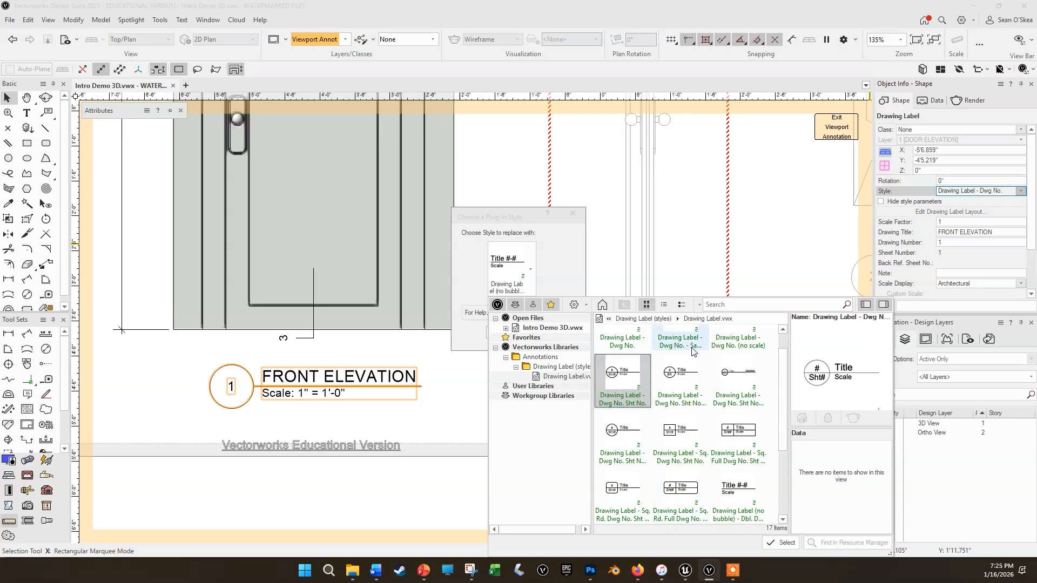
click(776, 543)
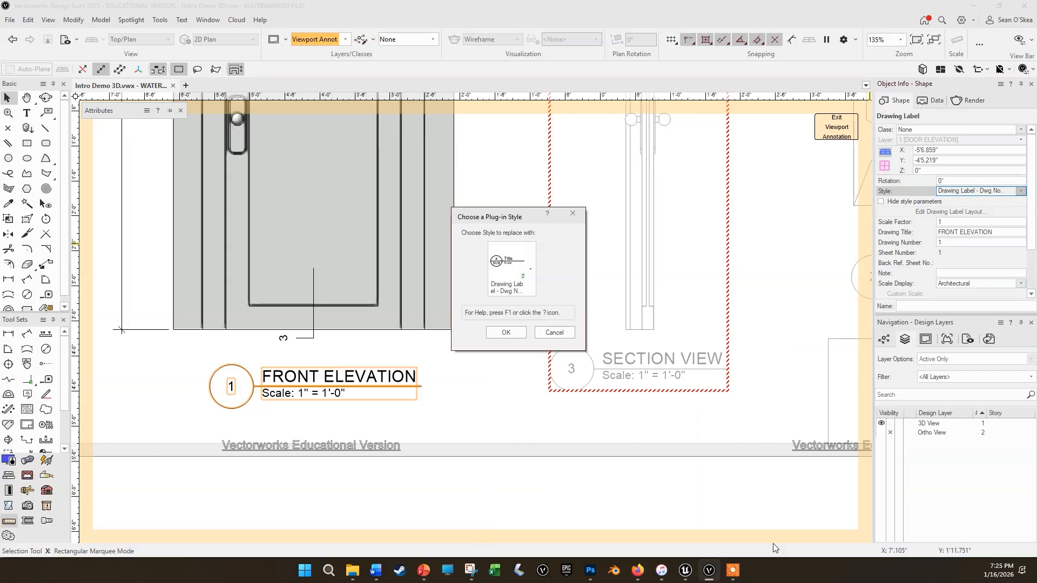
click(511, 334)
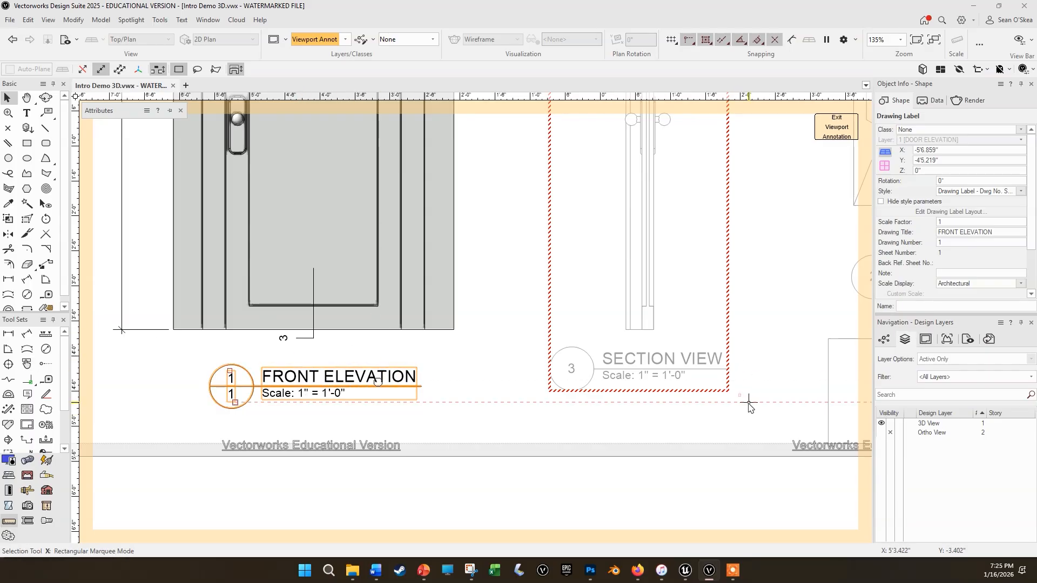
- Leave the front elevation's annotation editing mode and open the section view's annotations for editing
scroll(246, 144, down, 3)
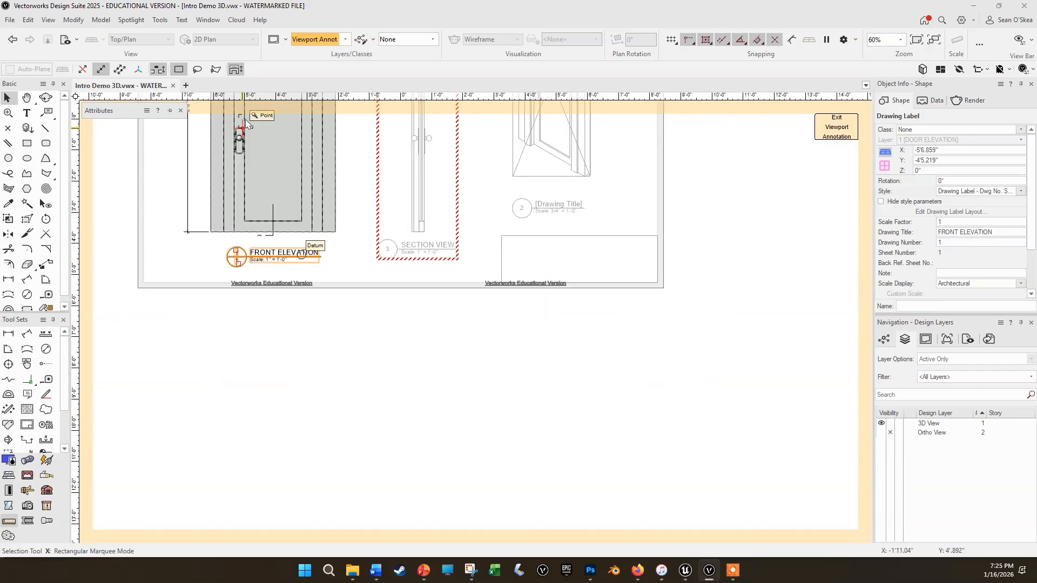
scroll(236, 138, up, 2)
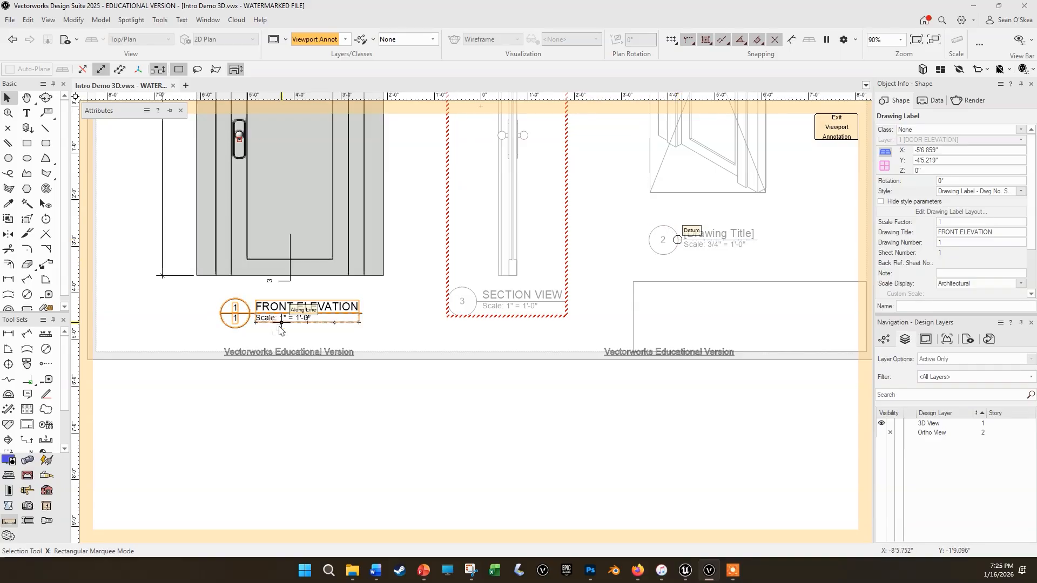
scroll(278, 329, up, 2)
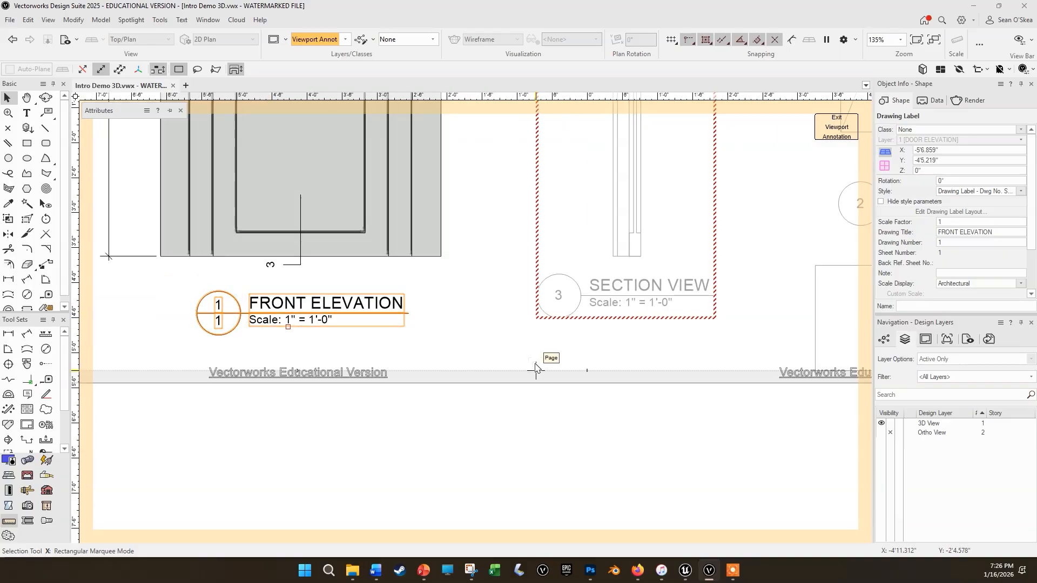
scroll(571, 336, down, 2)
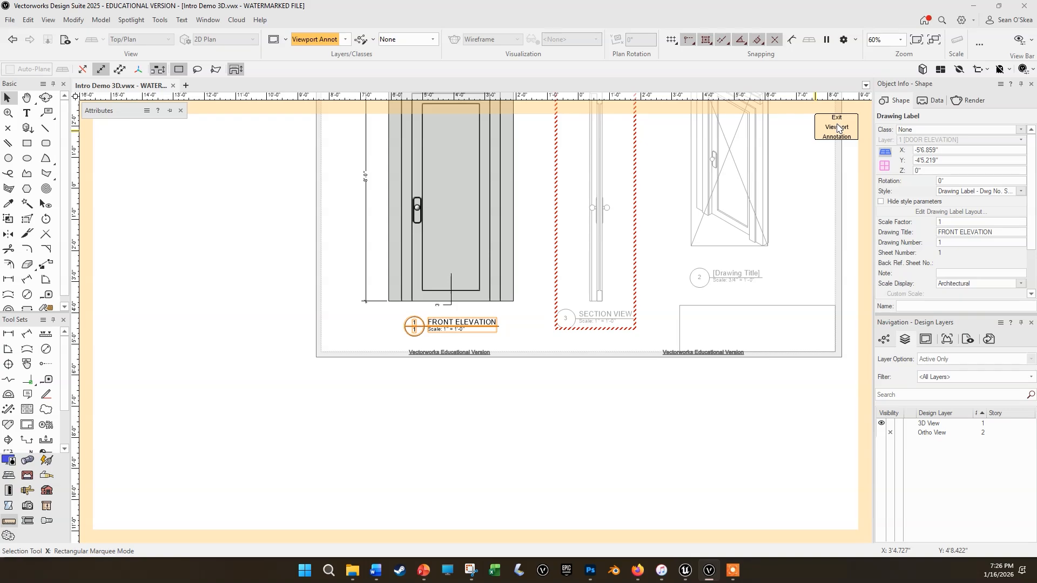
click(837, 130)
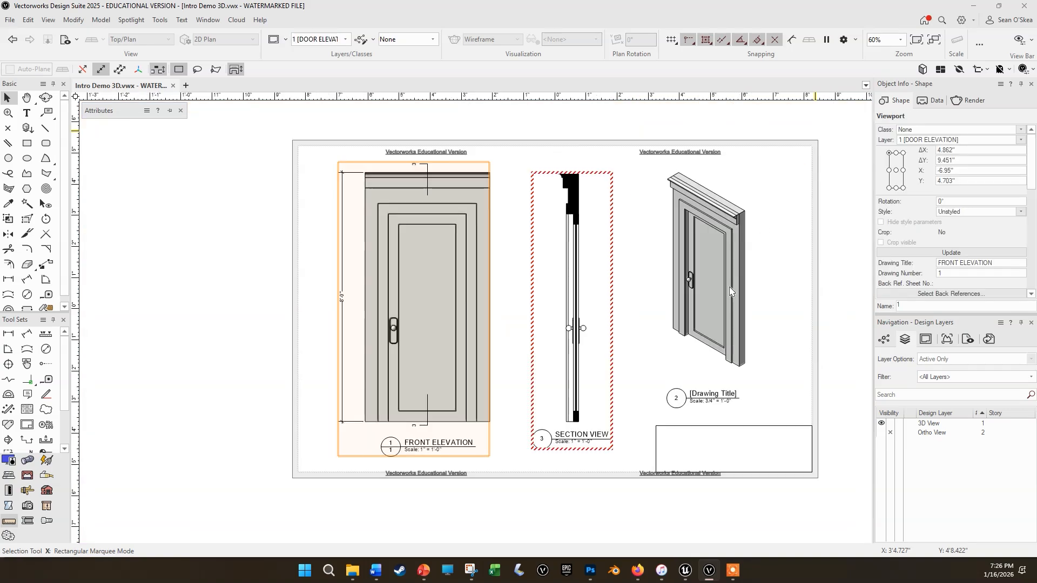
scroll(618, 455, up, 2)
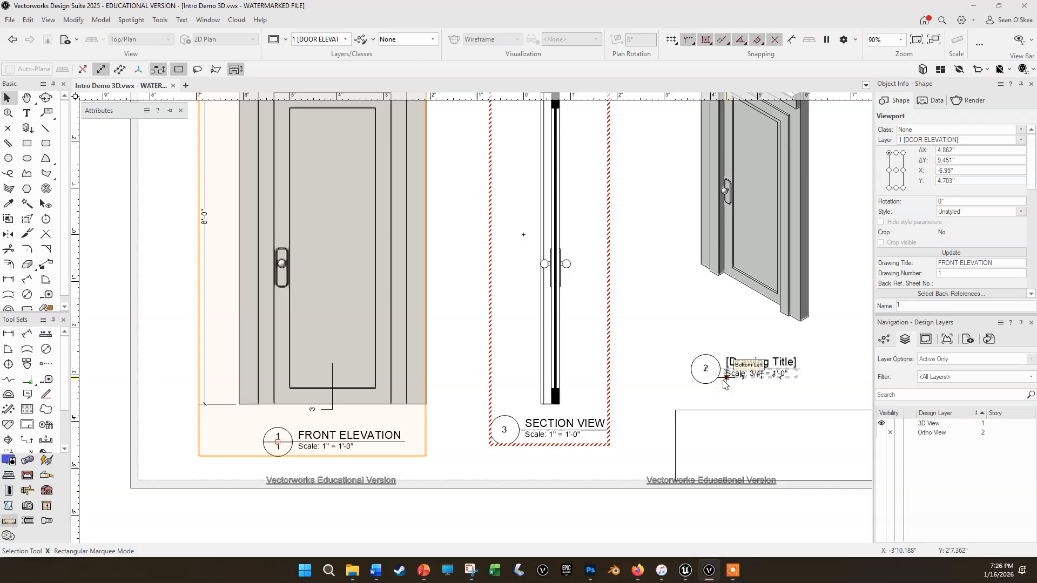
double_click(564, 432)
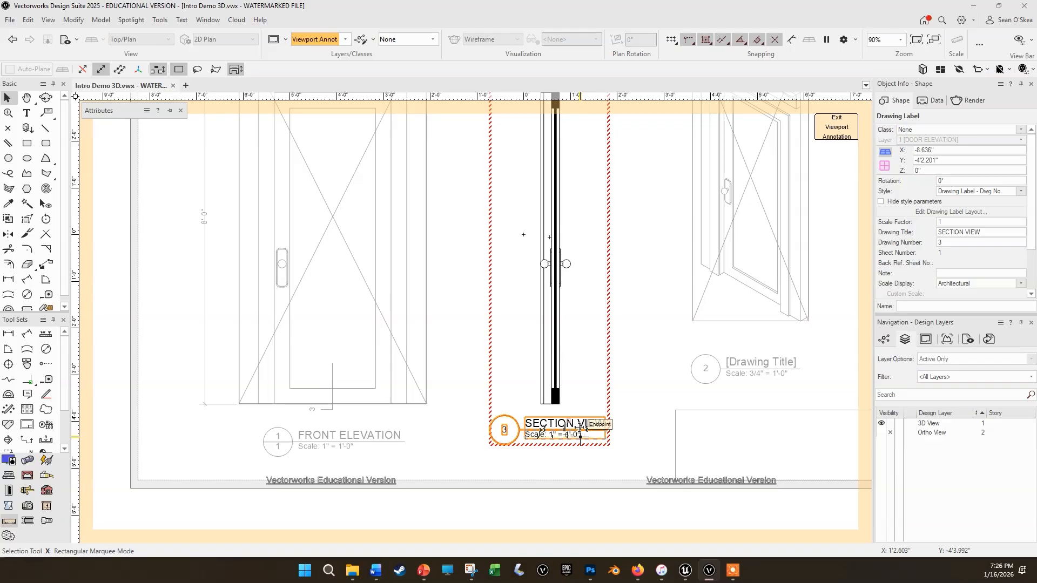
- Replace the SECTION VIEW label's style with Drawing Label - Dwg No. Sht No. and move it to about X -5.9", Y -4'5.2"
click(976, 191)
click(961, 210)
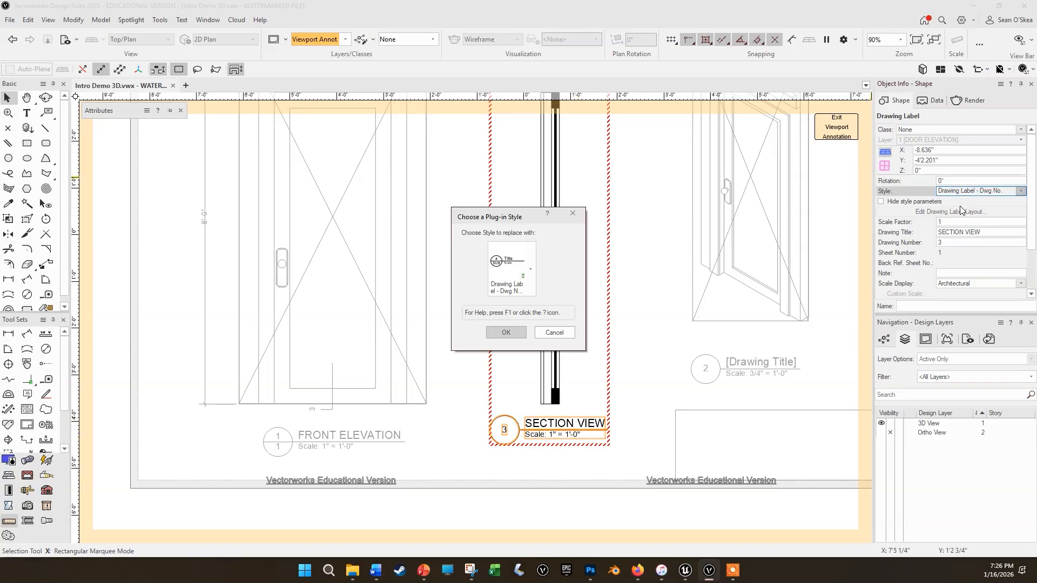
click(514, 331)
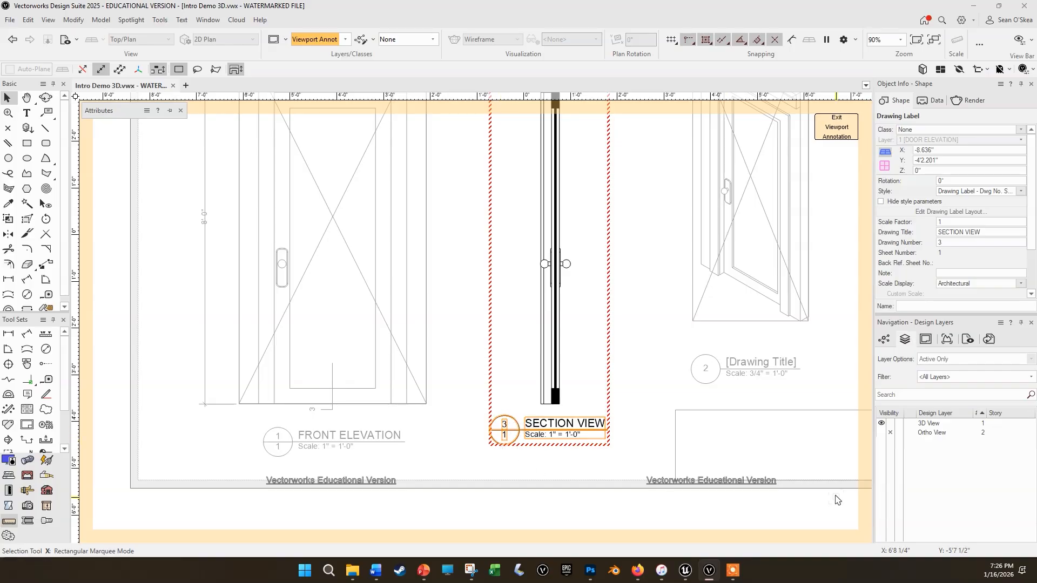
mouse_move(496, 431)
mouse_down()
mouse_move(404, 443)
mouse_move(489, 434)
mouse_move(524, 442)
mouse_up()
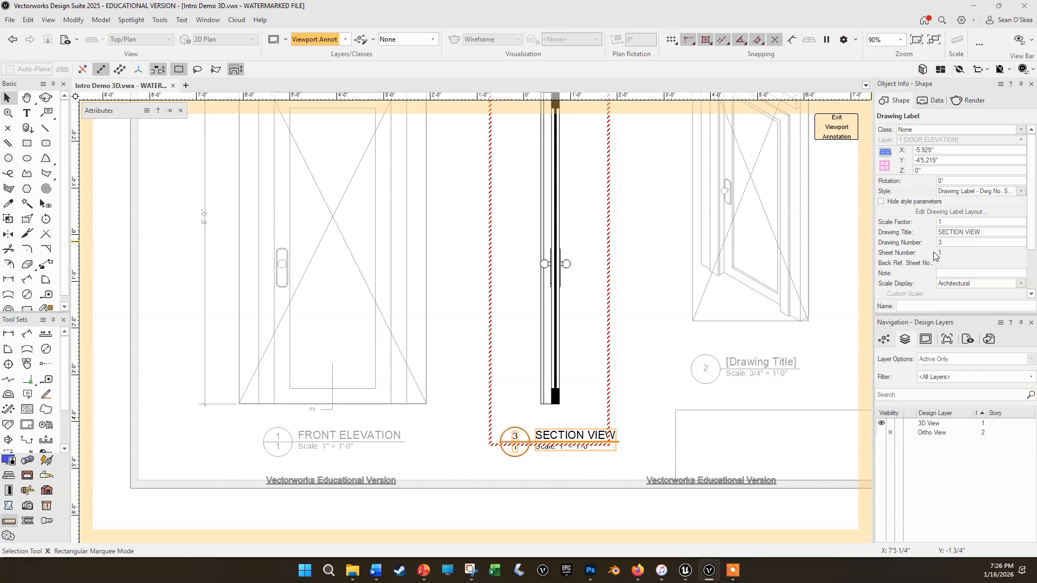
- Set the SECTION VIEW label's drawing number to 2, allow the conflicting drawing to be renumbered, and leave annotation editing mode
click(954, 243)
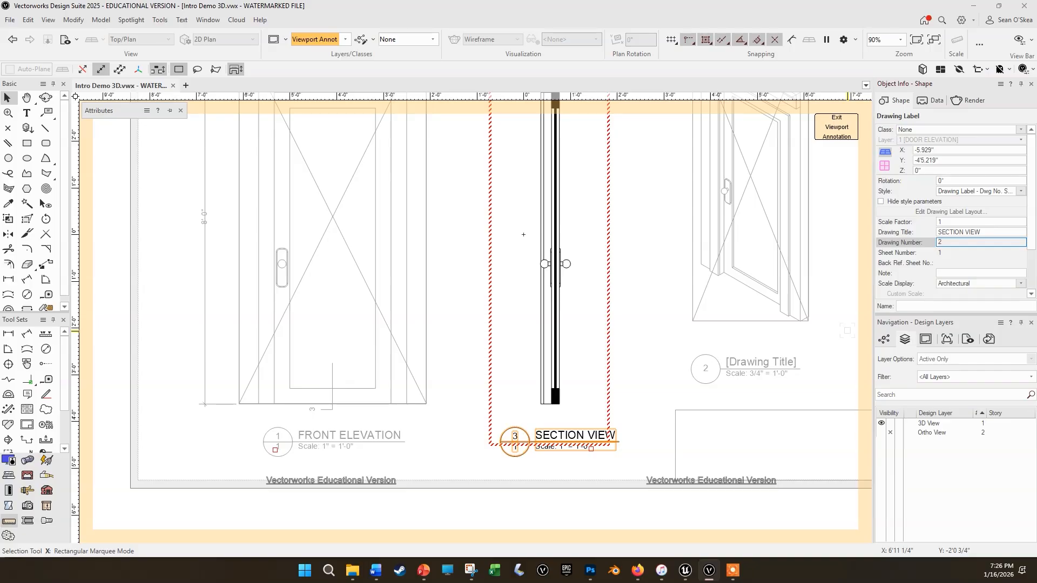
key(Return)
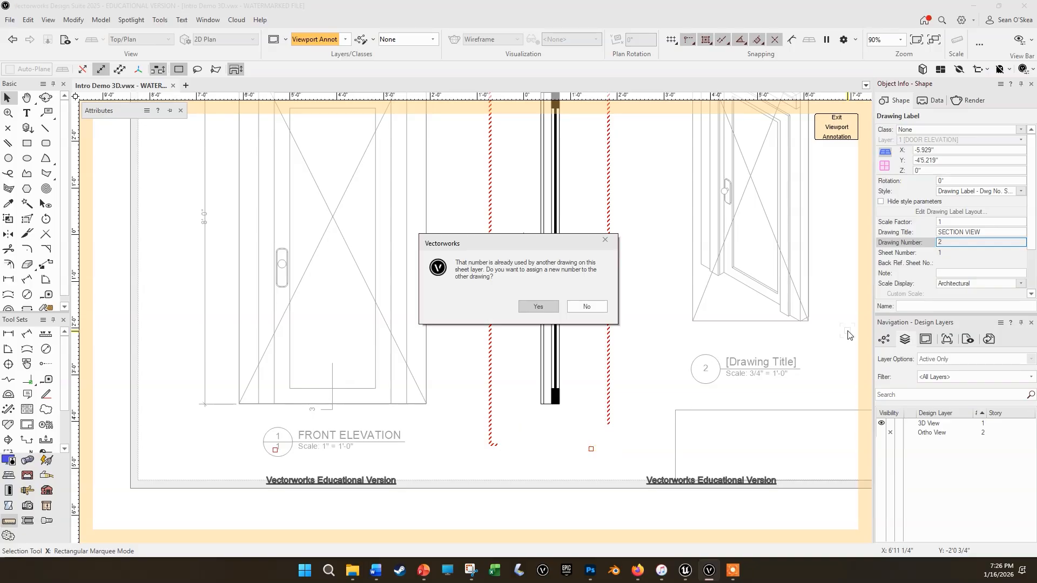
click(540, 309)
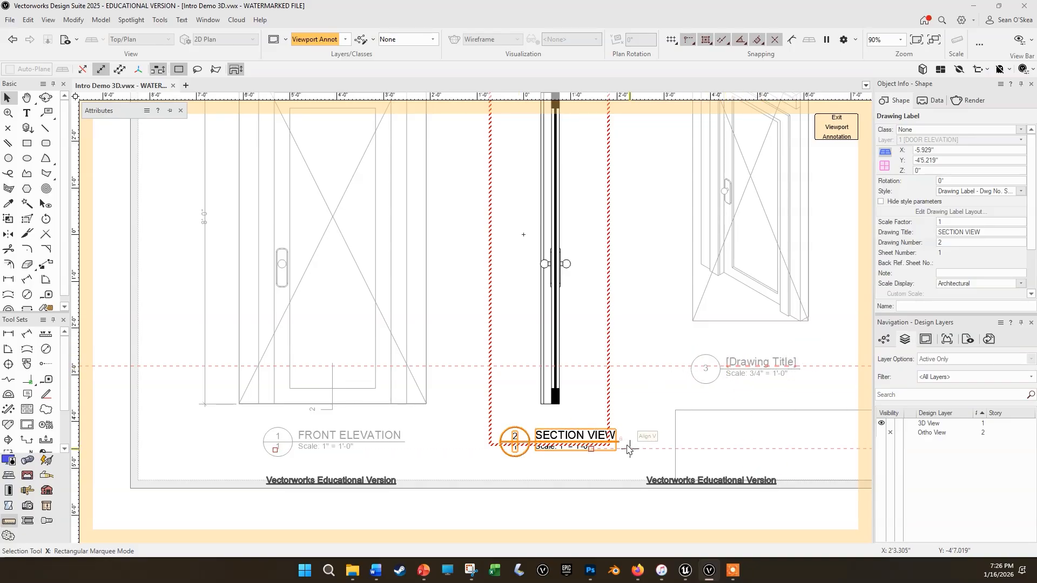
click(835, 128)
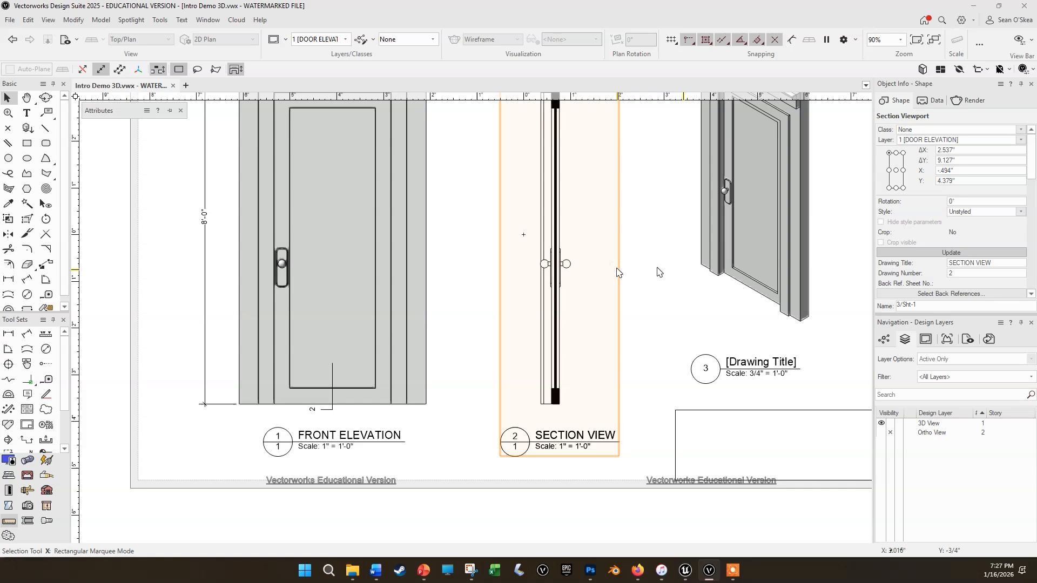
- Review the whole sheet layout and the available export formats, including Export PDF, without exporting, and deselect the section viewport
scroll(756, 178, down, 4)
scroll(756, 179, up, 3)
scroll(728, 216, up, 2)
scroll(727, 216, down, 2)
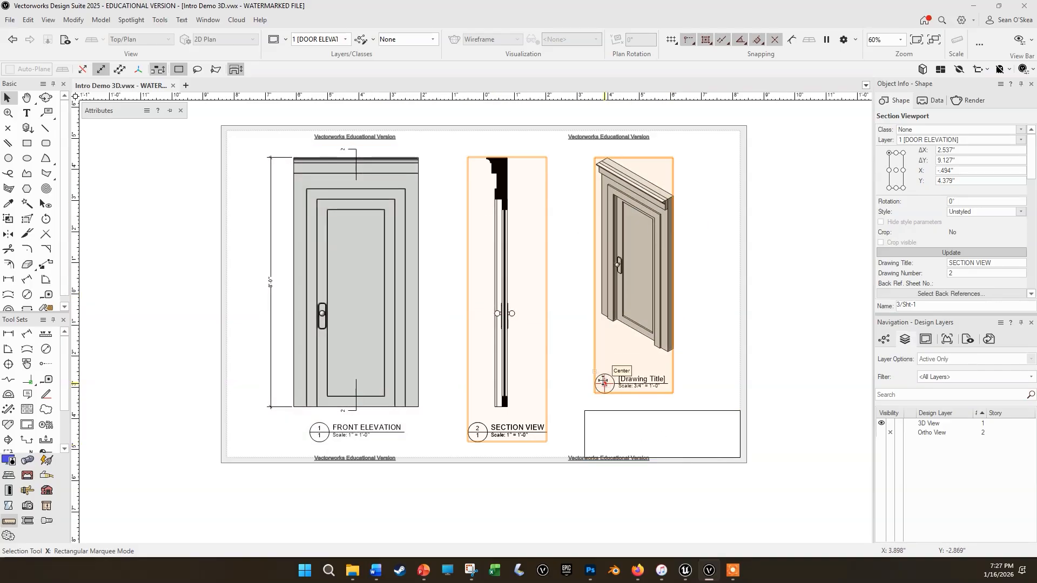
click(11, 22)
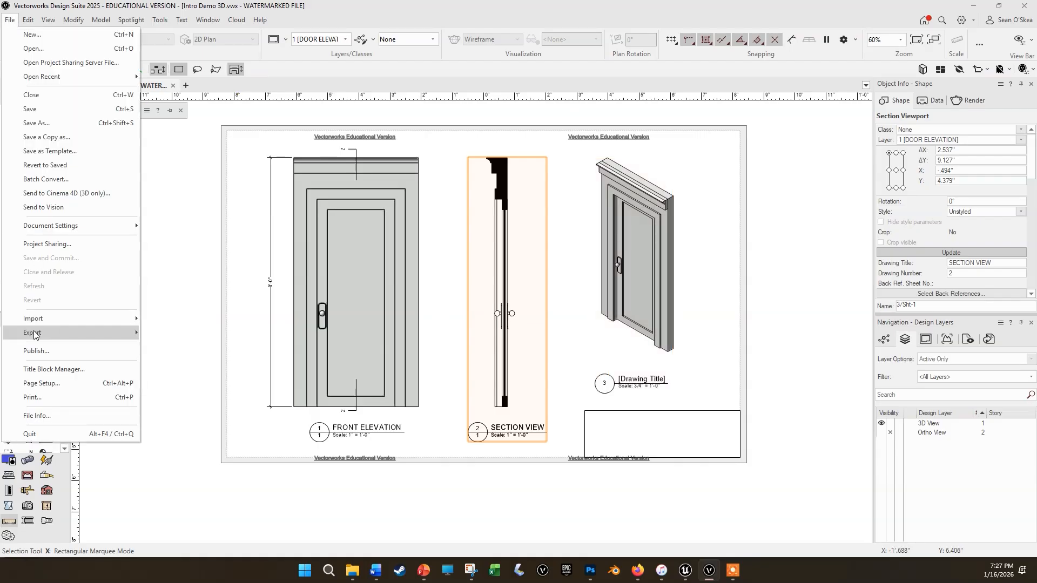
mouse_move(32, 332)
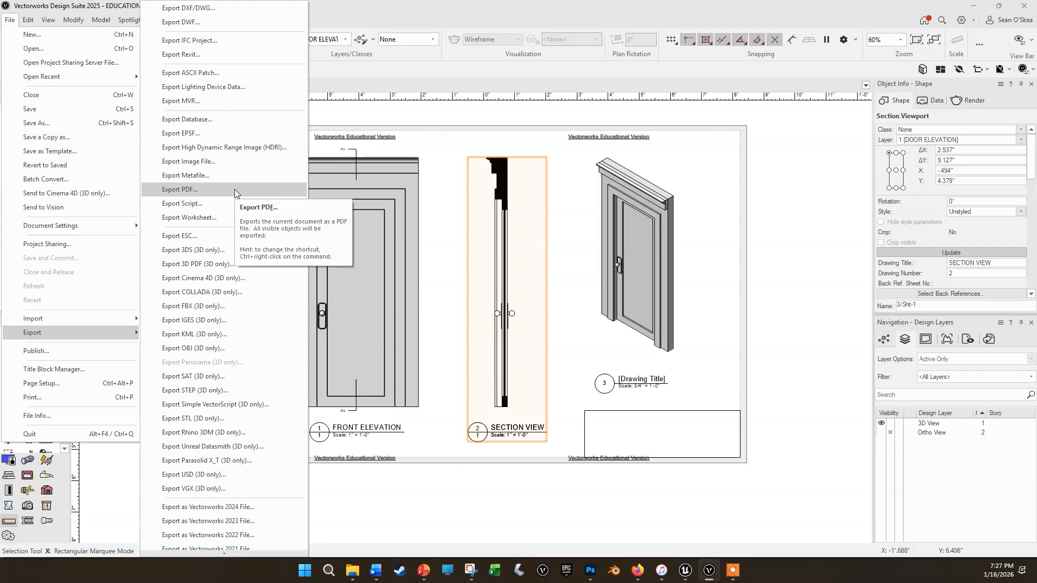
click(775, 105)
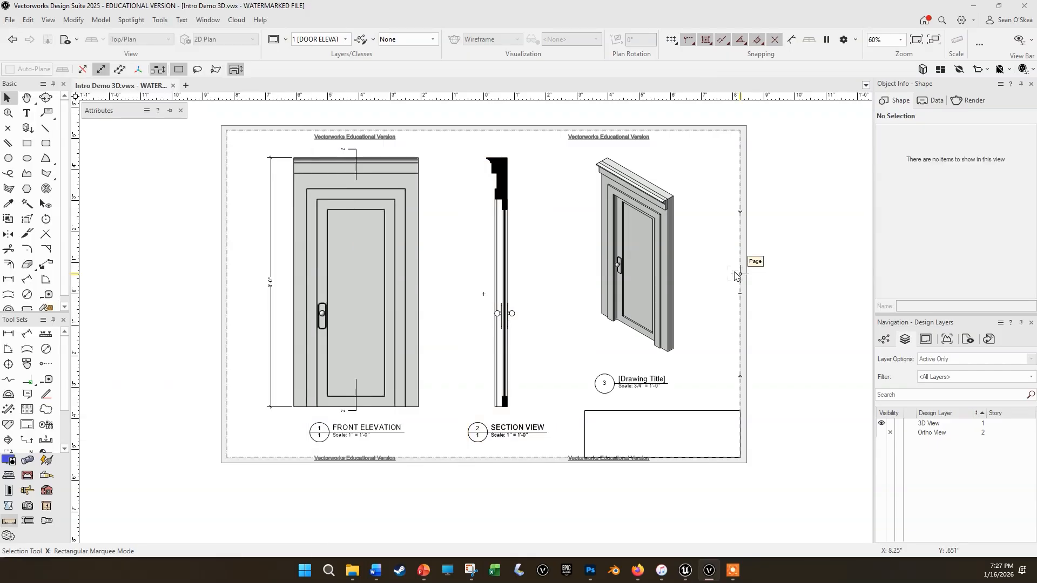